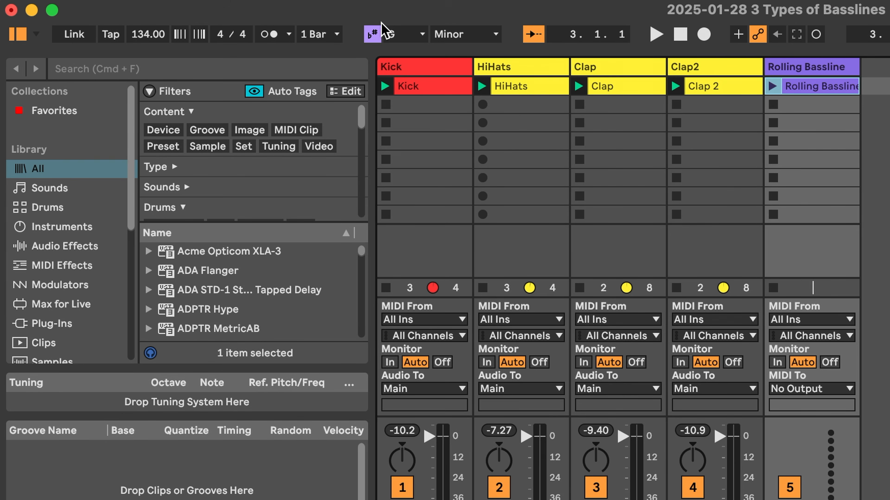
Add a sixteenth-long G2 note at the very start of the Rolling Bassline clip.
click(228, 20)
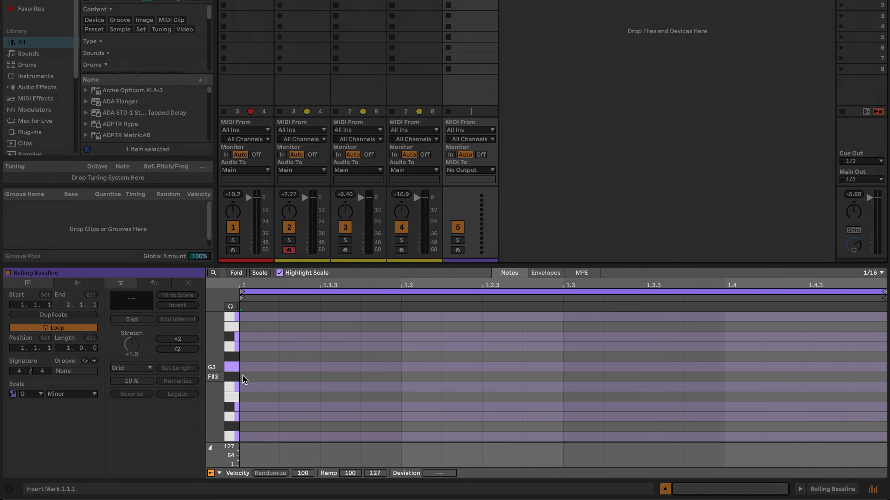
scroll(245, 377, down, 4)
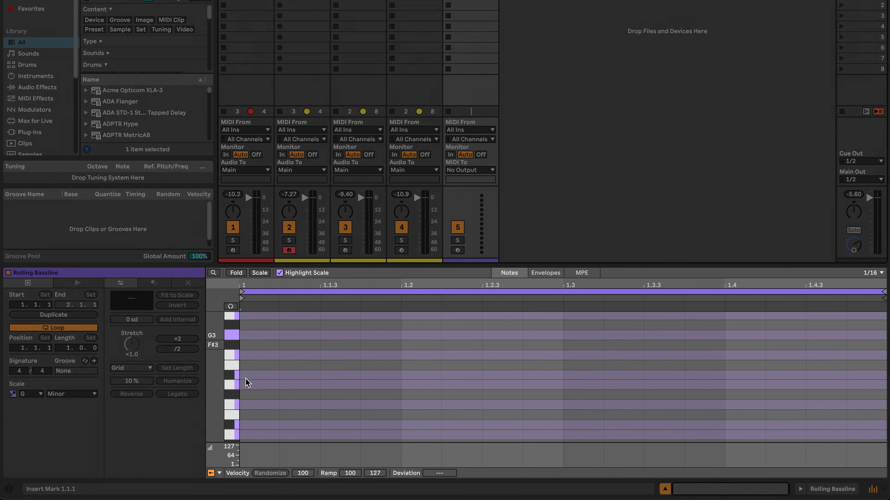
scroll(245, 379, down, 2)
double_click(252, 363)
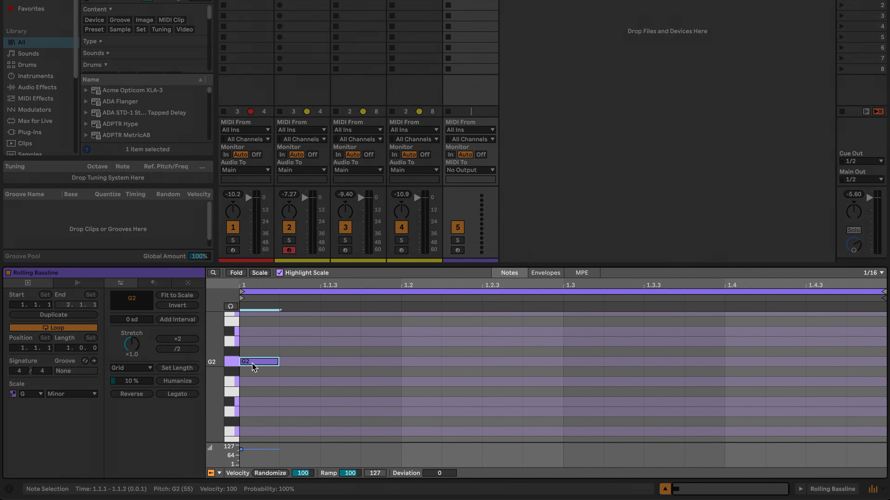
Duplicate the G2 note repeatedly on the 1/16 grid until sixteen notes fill the one-bar clip.
right_click(341, 349)
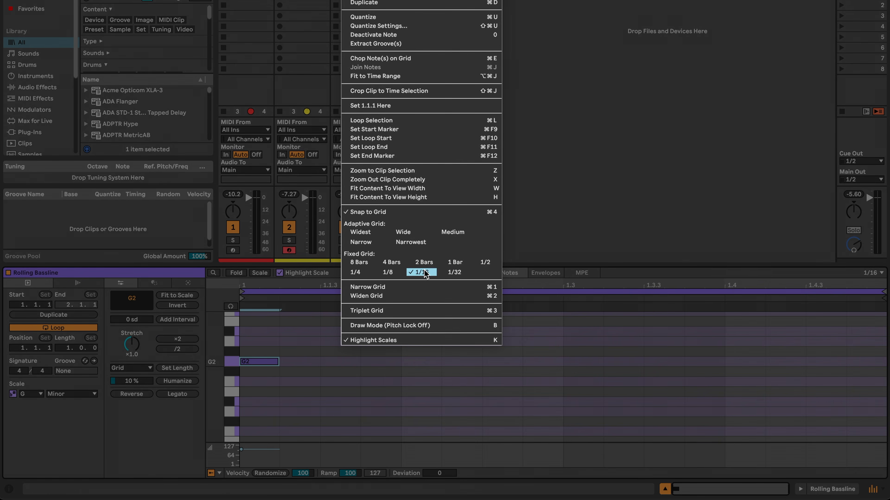
key(Escape)
key(super+d)
key(super+d)
key(super+d)
key(super+d)
key(super+d)
key(super+d)
key(super+d)
key(super+d)
key(super+d)
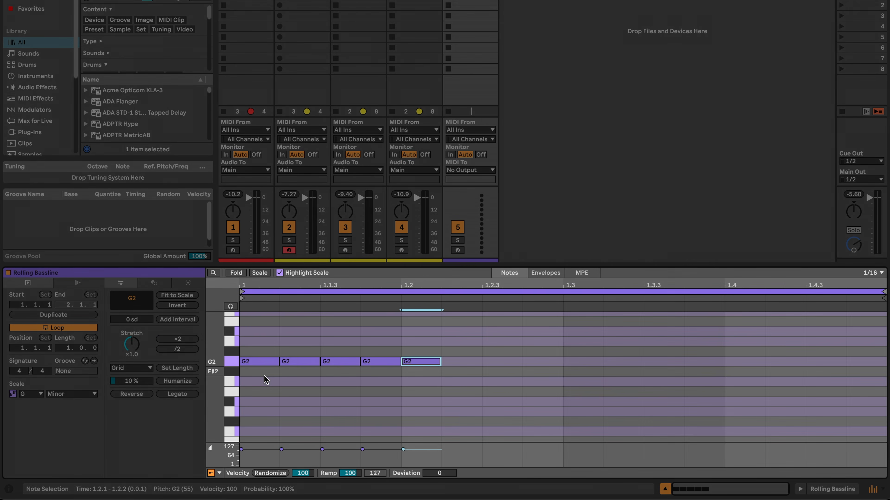
key(super+d)
key(super+d)
key(super+d)
key(super+d)
key(super+d)
key(super+d)
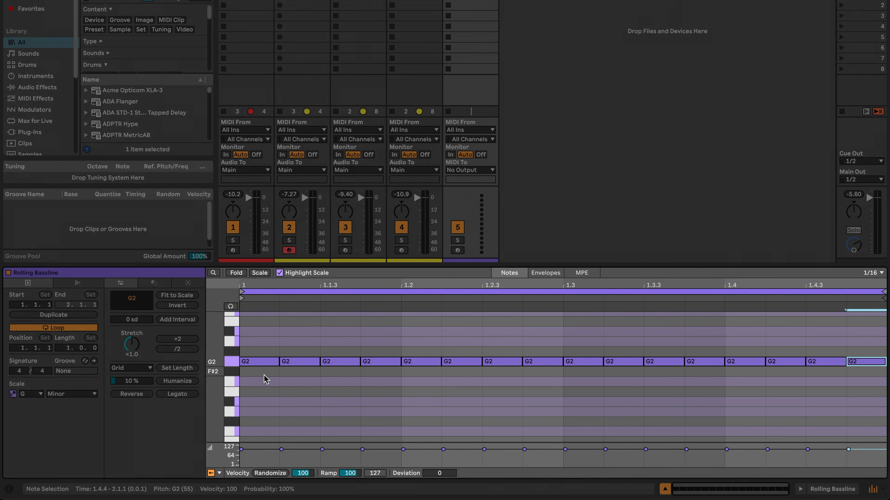
Shorten all the G2 notes slightly together to leave small gaps between them, and play the pattern.
key(super+a)
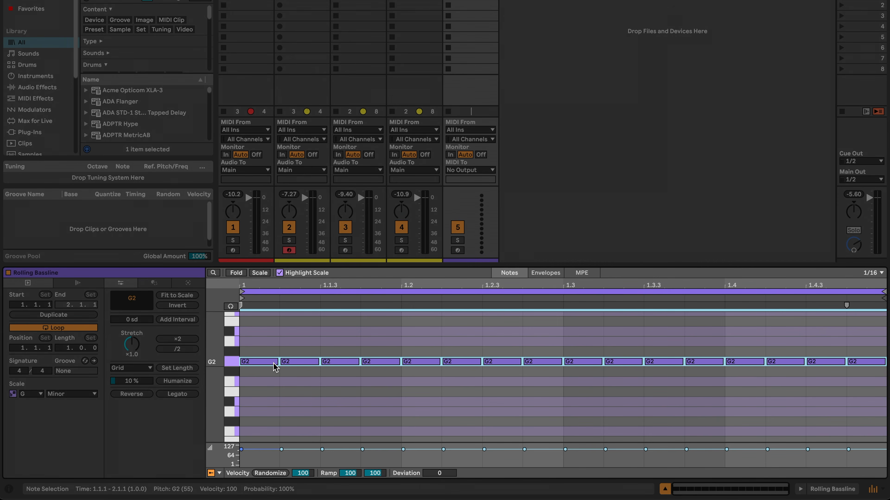
mouse_move(277, 359)
mouse_down()
mouse_move(332, 362)
mouse_move(243, 361)
mouse_move(276, 361)
mouse_up()
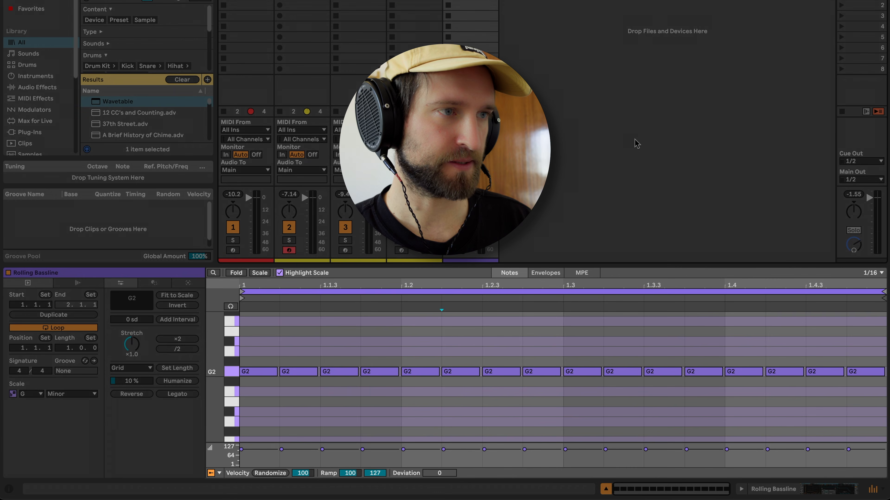
key(space)
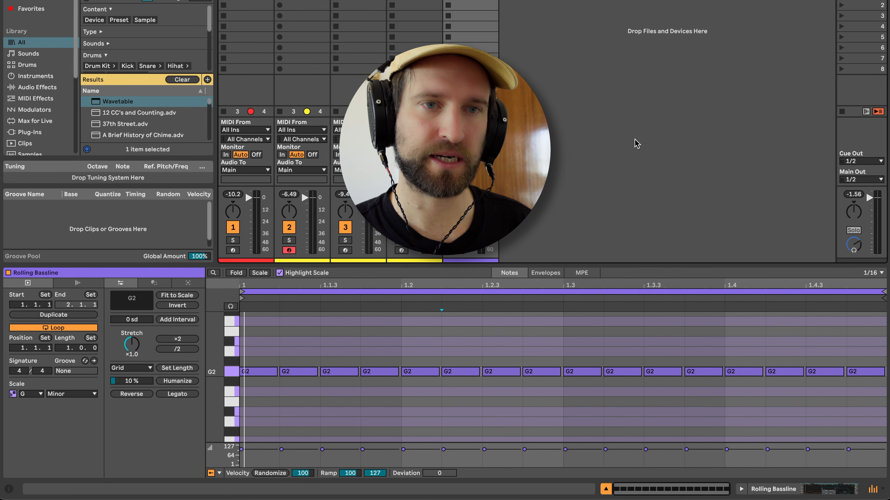
Transpose all the bassline notes down one octave to G1.
click(537, 448)
click(536, 427)
key(super+a)
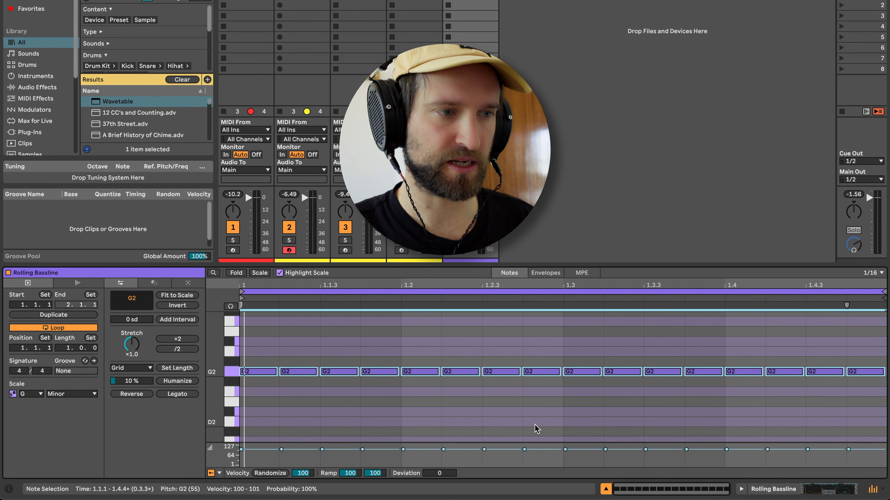
key(shift+Down)
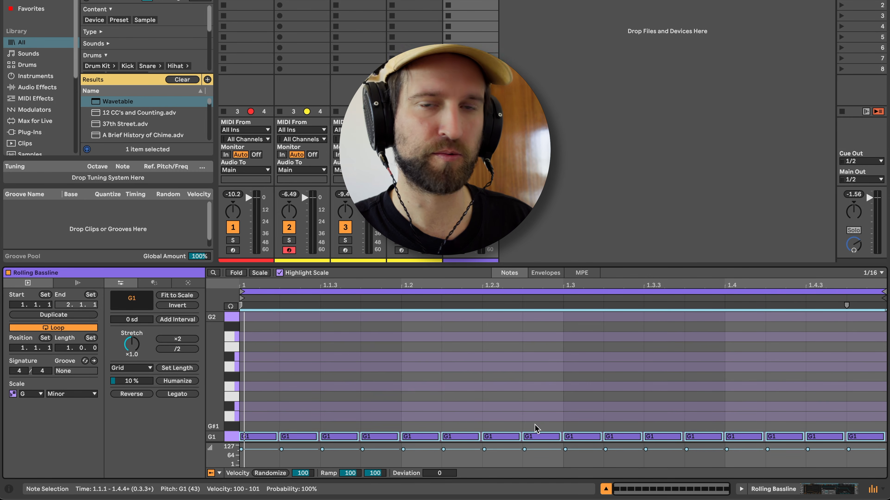
scroll(528, 406, down, 5)
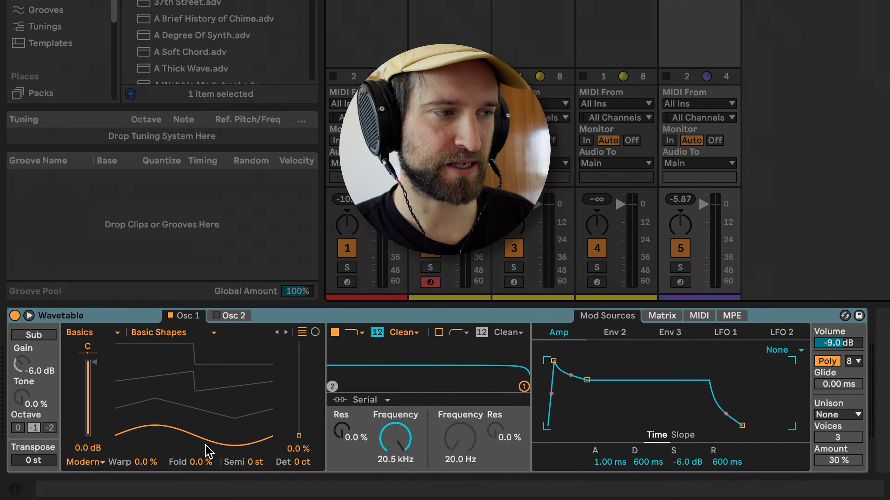
Set Osc 1's wavetable position to 83 % and the Amp envelope's attack to 0 ms.
drag(209, 407, 210, 363)
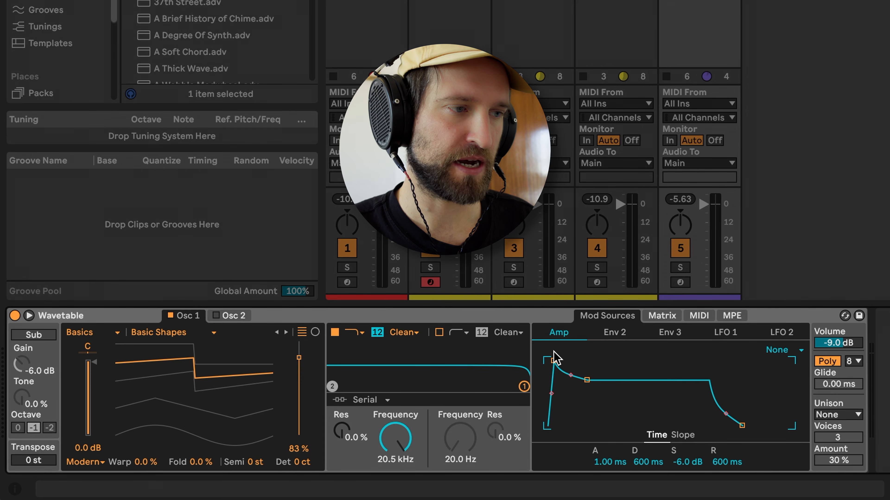
mouse_move(554, 361)
mouse_down()
mouse_move(573, 360)
mouse_move(548, 361)
mouse_up()
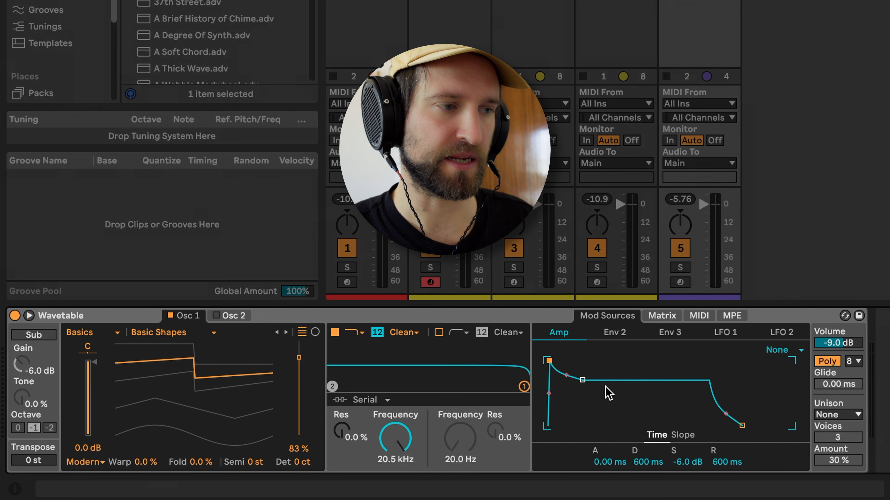
Shape the Amp envelope into a short pluck with 94.1 ms decay, -18 dB sustain and 15.6 ms release.
drag(583, 381, 570, 415)
drag(547, 360, 550, 361)
drag(570, 415, 568, 414)
drag(550, 361, 547, 361)
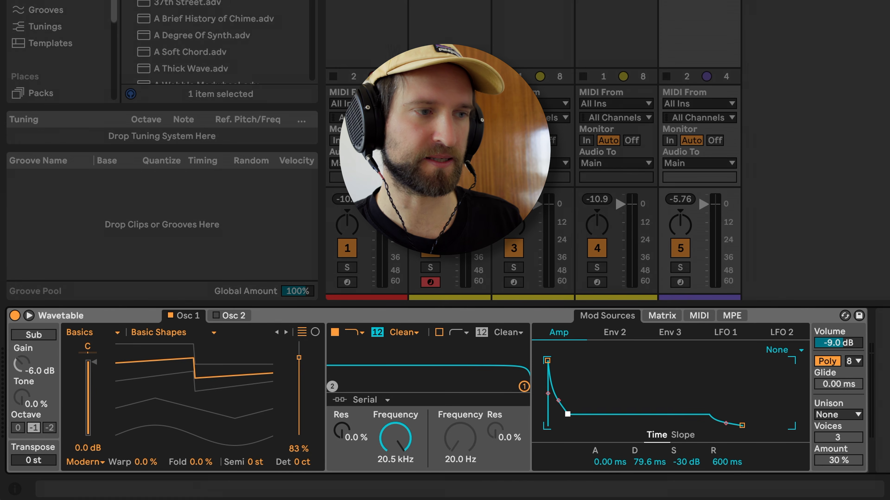
drag(567, 414, 567, 412)
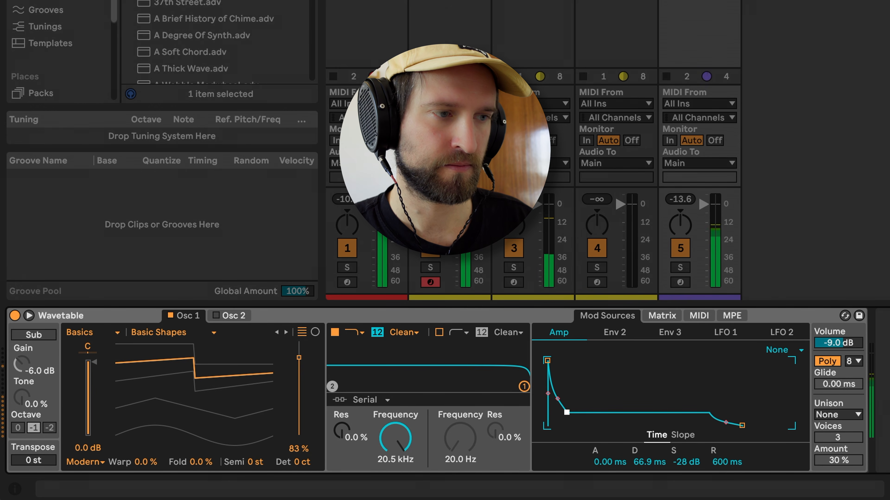
drag(567, 412, 566, 412)
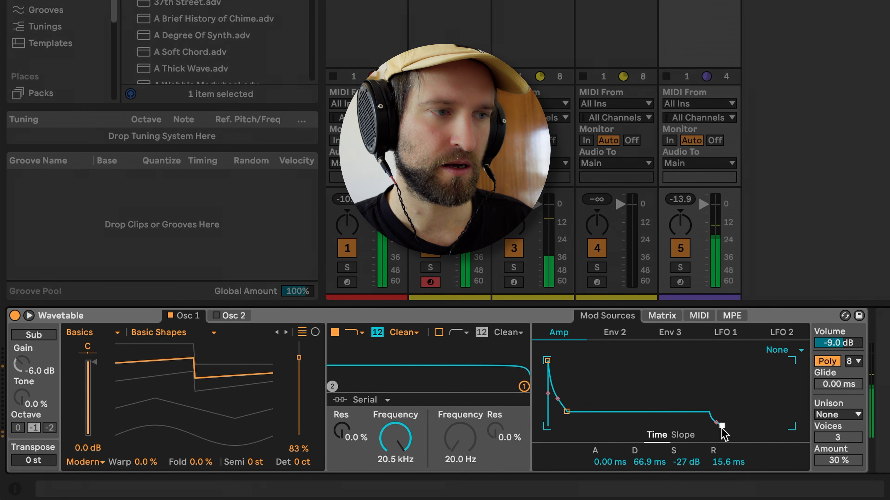
mouse_move(570, 413)
mouse_down()
mouse_move(574, 395)
mouse_move(579, 400)
mouse_up()
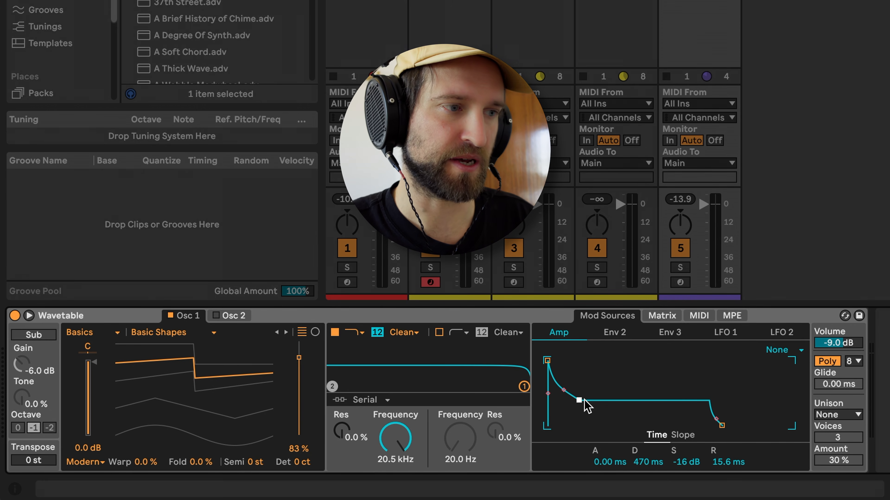
mouse_move(584, 401)
mouse_down()
mouse_move(570, 410)
mouse_move(568, 403)
mouse_up()
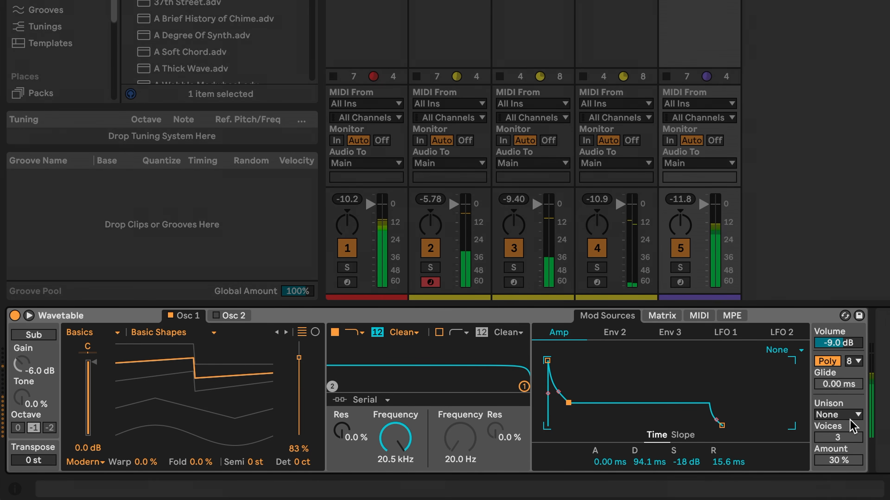
Raise the synth's volume to -6.1 dB and set the Amp envelope's release to 19.8 ms.
drag(843, 347, 871, 251)
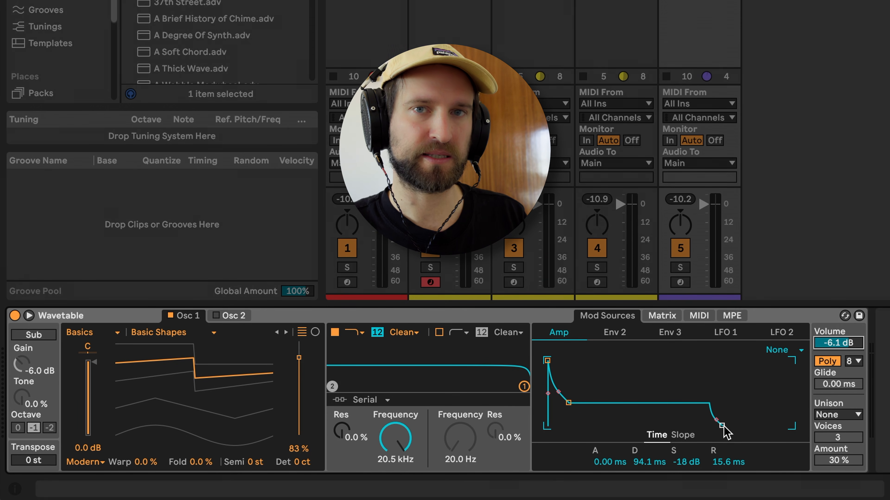
mouse_move(722, 425)
mouse_down()
mouse_move(733, 426)
mouse_move(720, 425)
mouse_up()
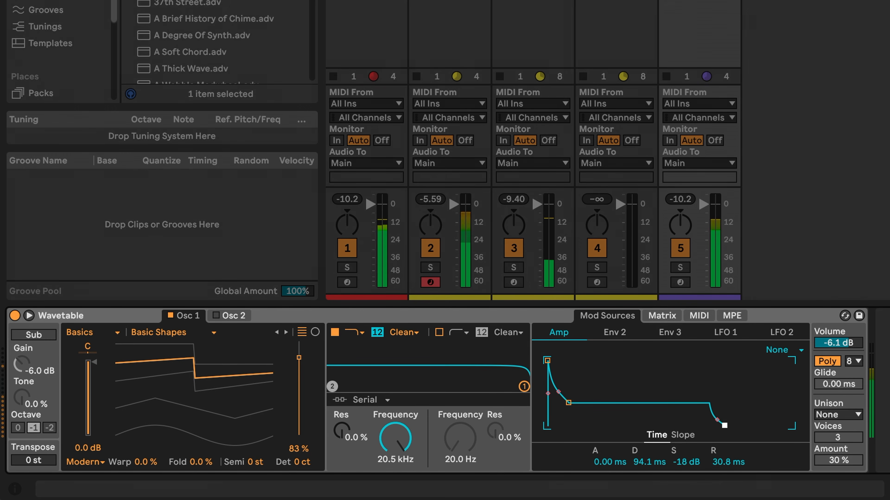
mouse_move(732, 426)
mouse_down()
mouse_move(774, 425)
mouse_move(722, 426)
mouse_up()
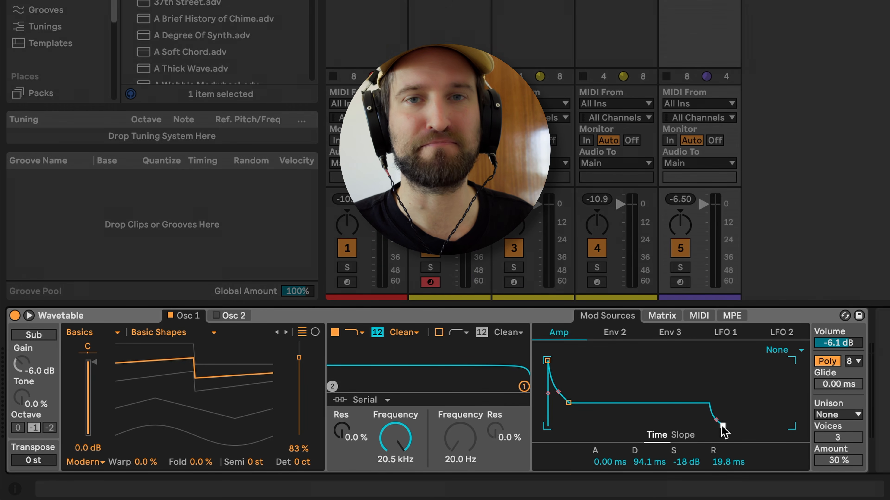
Switch Filter 1 to the OSR circuit with 1.31 dB drive, 35 % resonance and a 798 Hz frequency.
drag(524, 386, 506, 377)
click(403, 332)
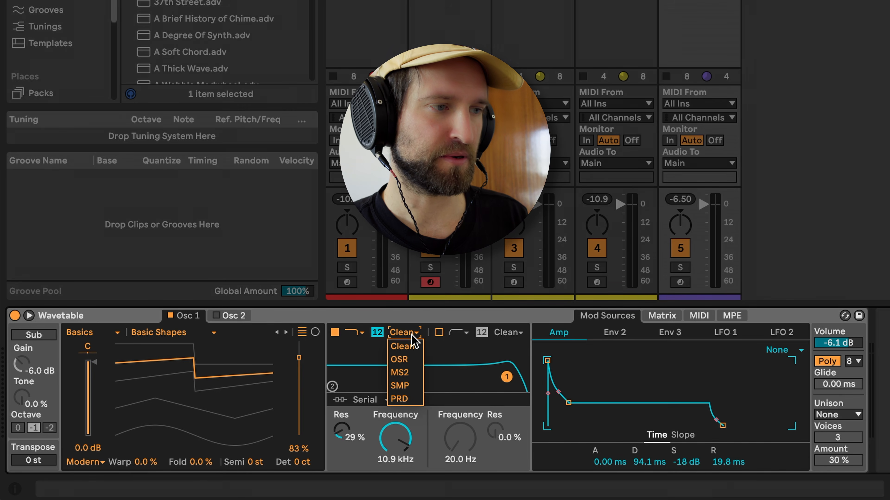
click(410, 361)
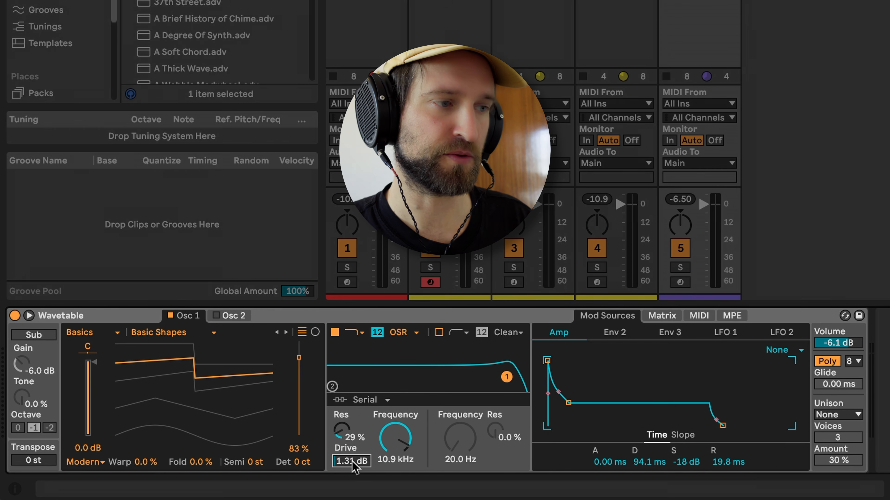
drag(389, 447, 389, 472)
drag(341, 431, 341, 428)
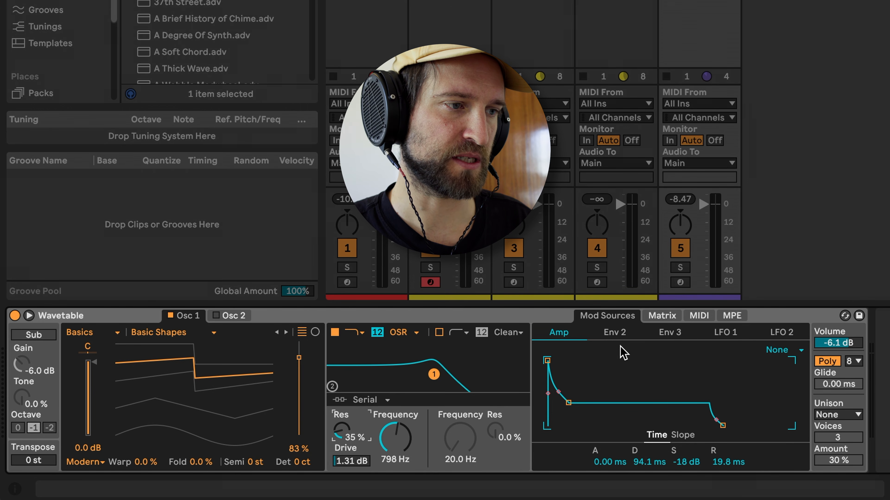
Modulate Filter 1's frequency with the Amp envelope by 81 in the modulation matrix, and lower the base frequency to 145 Hz.
click(665, 316)
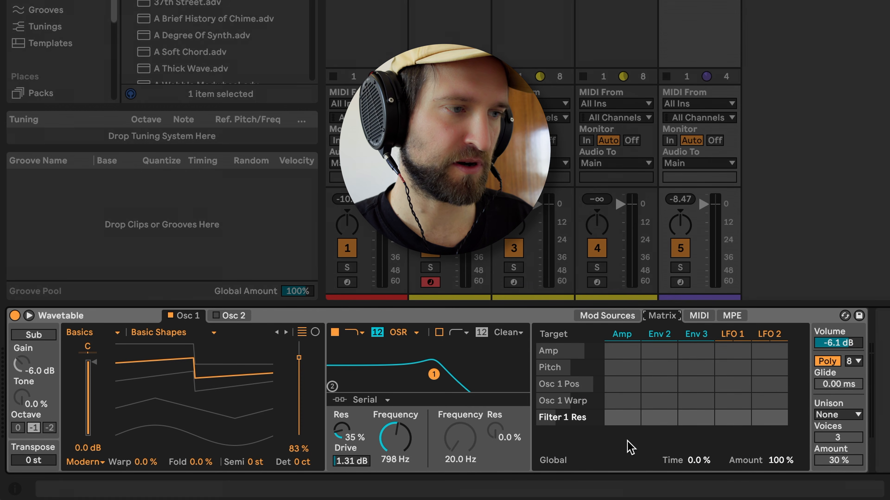
mouse_move(396, 440)
mouse_down()
mouse_move(396, 430)
mouse_move(396, 442)
mouse_up()
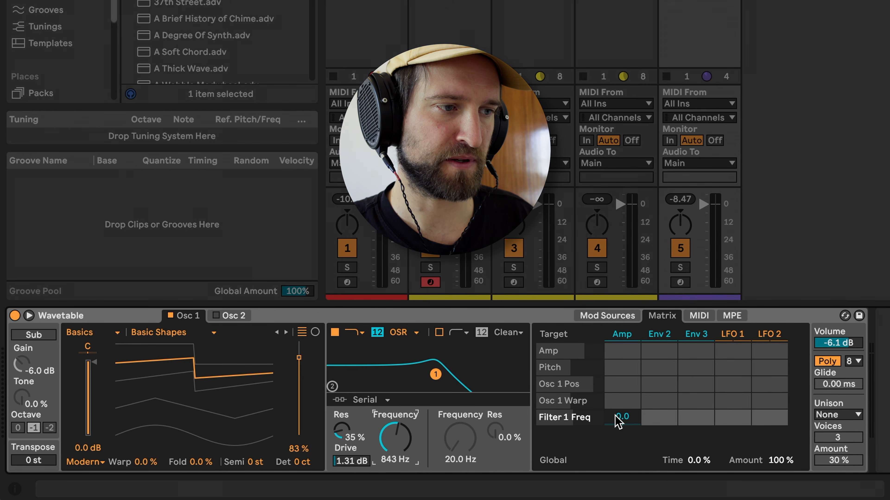
key(space)
drag(622, 417, 622, 412)
drag(395, 438, 395, 481)
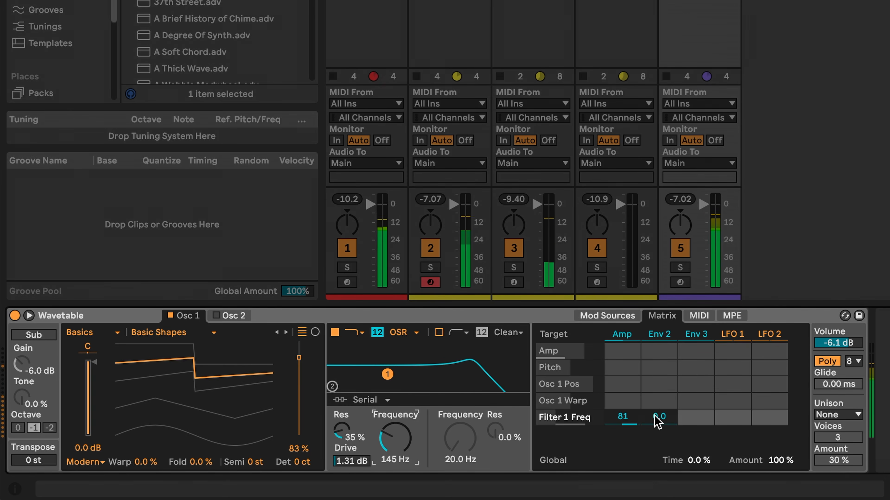
Fine-tune Filter 1 to 2.44 dB drive, 21 % resonance and 202 Hz, comparing the 24 dB slope before returning to 12 dB.
mouse_move(351, 461)
mouse_down()
mouse_move(339, 439)
mouse_move(339, 450)
mouse_up()
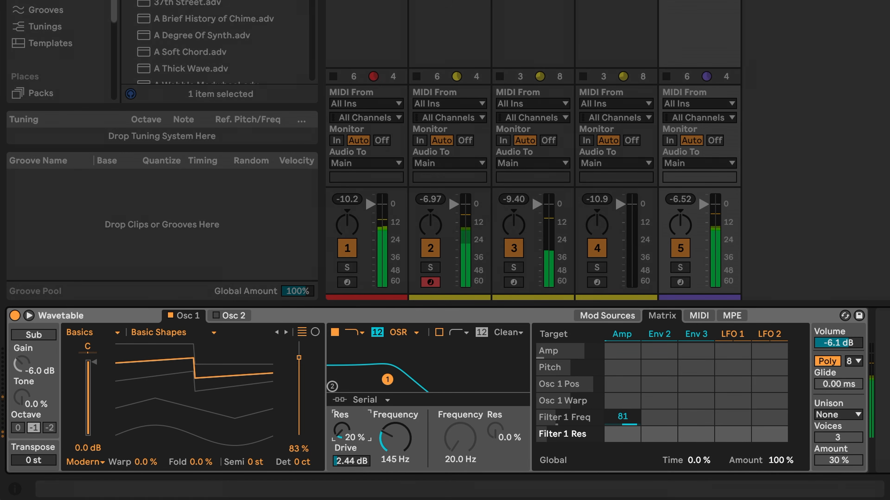
click(417, 453)
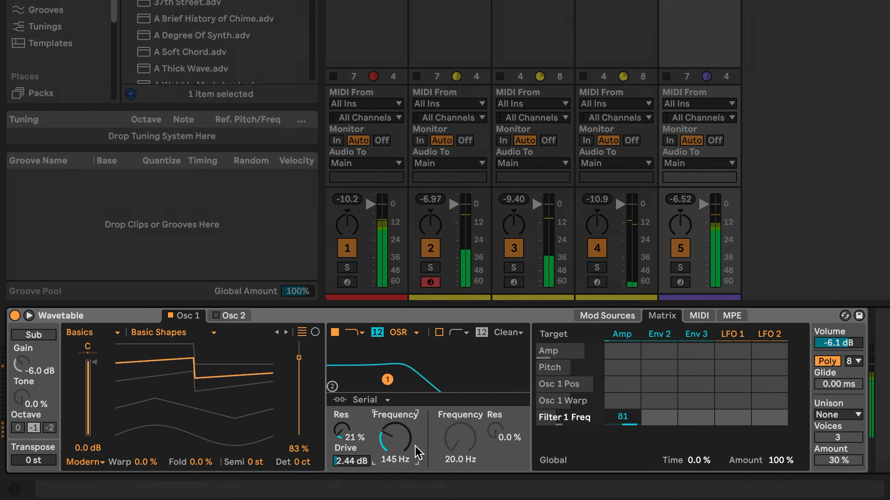
click(377, 333)
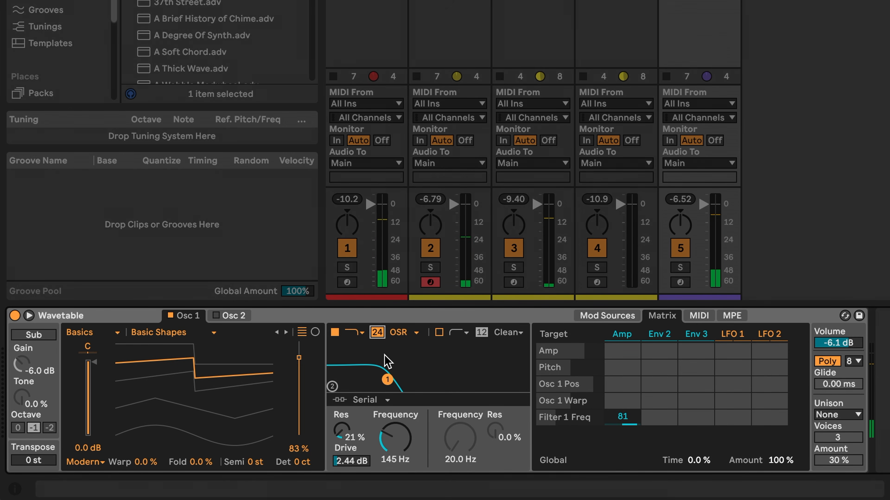
click(377, 333)
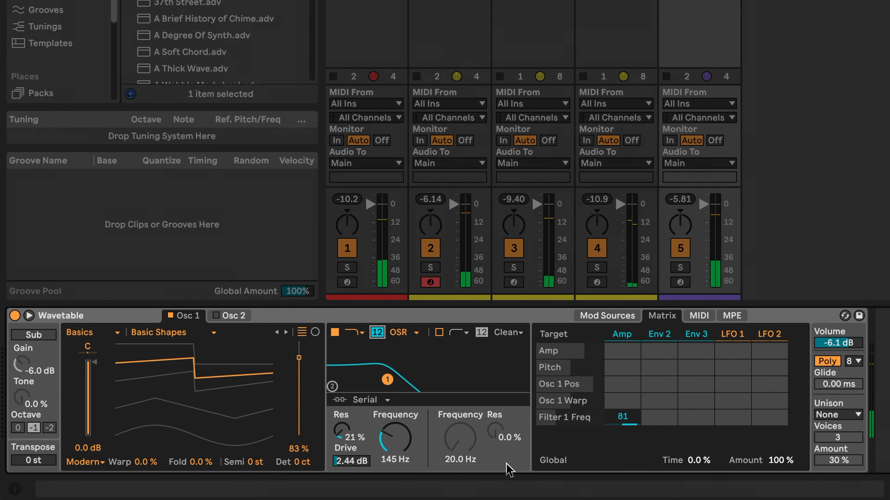
mouse_move(395, 438)
mouse_down()
mouse_move(395, 416)
mouse_move(395, 425)
mouse_up()
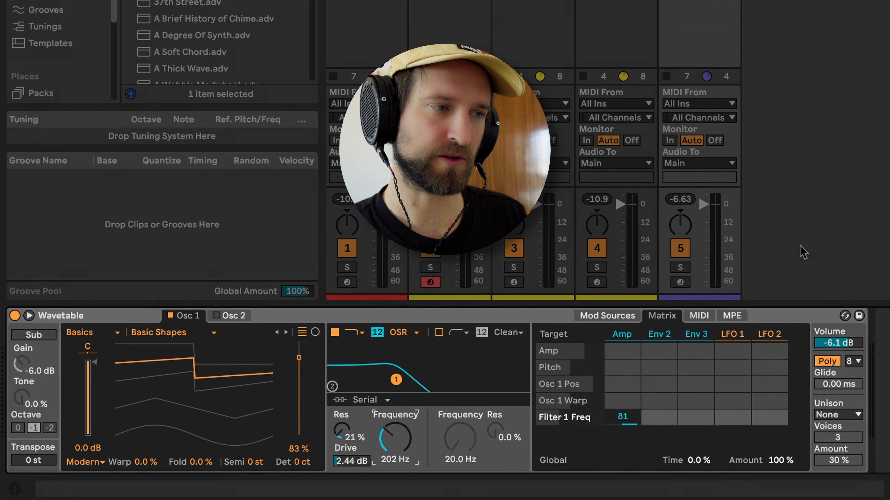
Enable the sub oscillator and raise its tone to about 1.6 %.
click(34, 335)
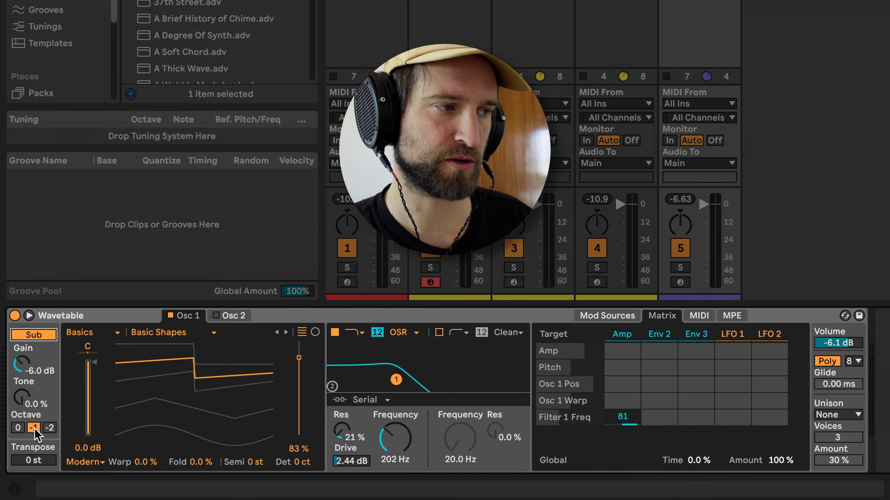
mouse_move(22, 397)
mouse_down()
mouse_move(21, 361)
mouse_move(22, 390)
mouse_up()
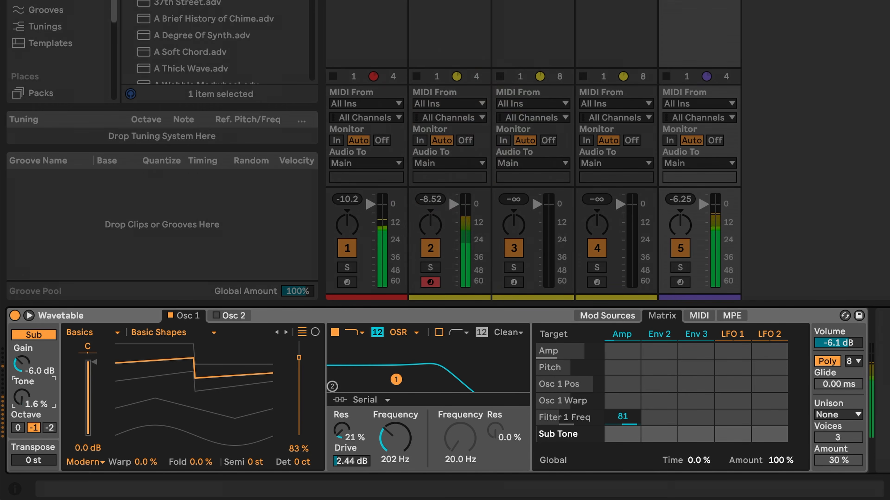
Set the sub oscillator to 98 % tone and -1.3 dB gain, comparing octave -2 before returning to -1, and lower Filter 1's frequency to 191 Hz.
drag(21, 397, 14, 358)
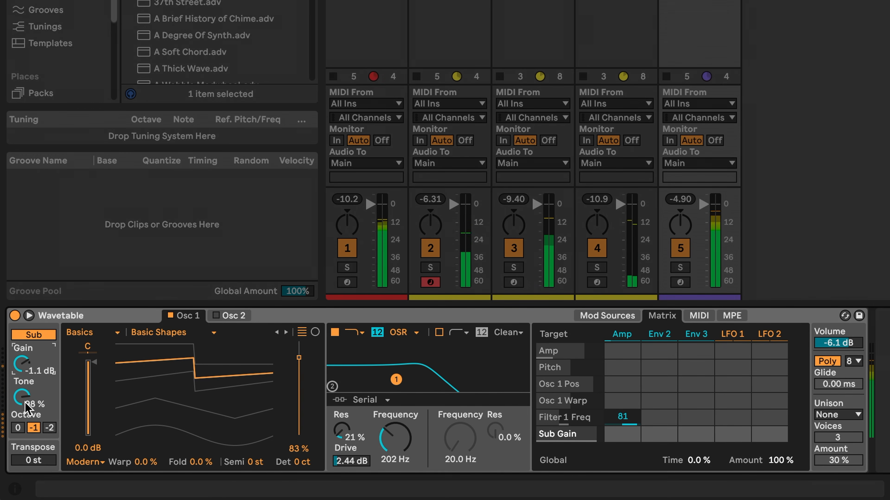
click(45, 428)
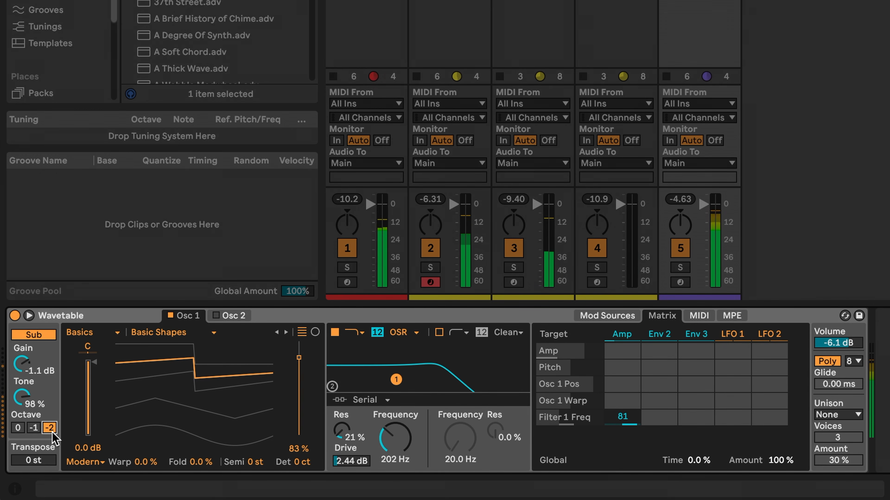
click(33, 427)
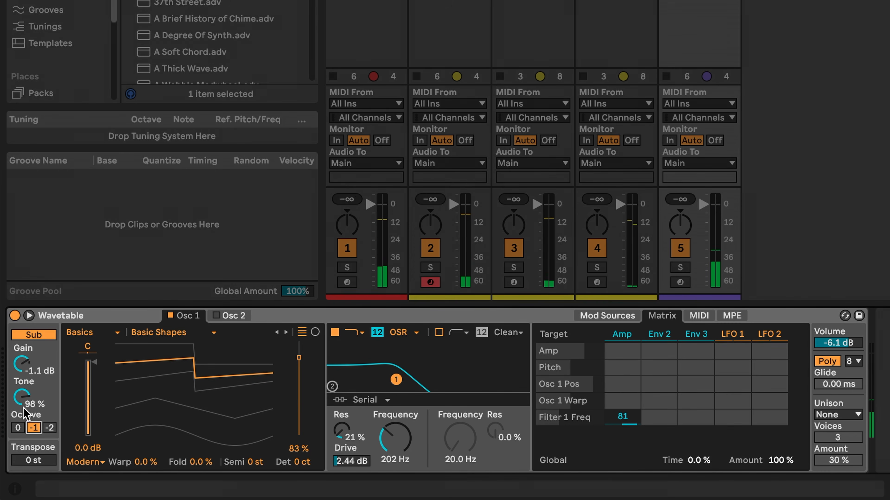
drag(25, 373, 24, 375)
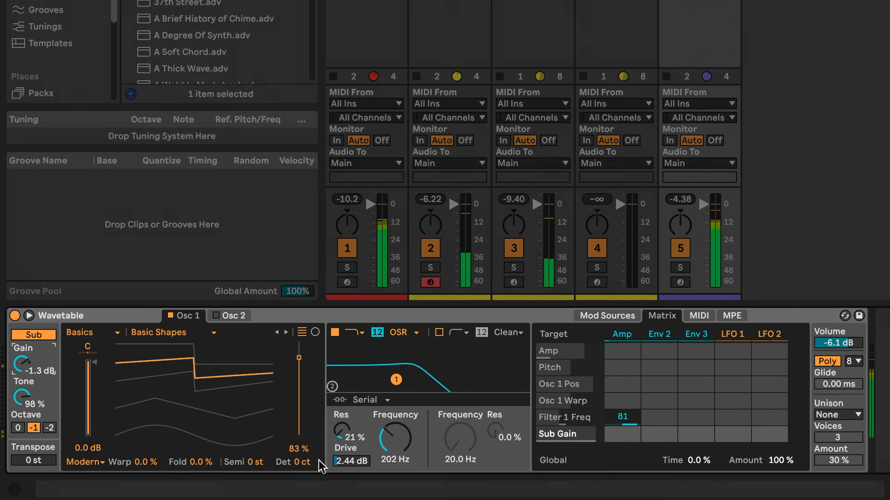
mouse_move(394, 439)
mouse_down()
mouse_move(394, 454)
mouse_move(394, 441)
mouse_up()
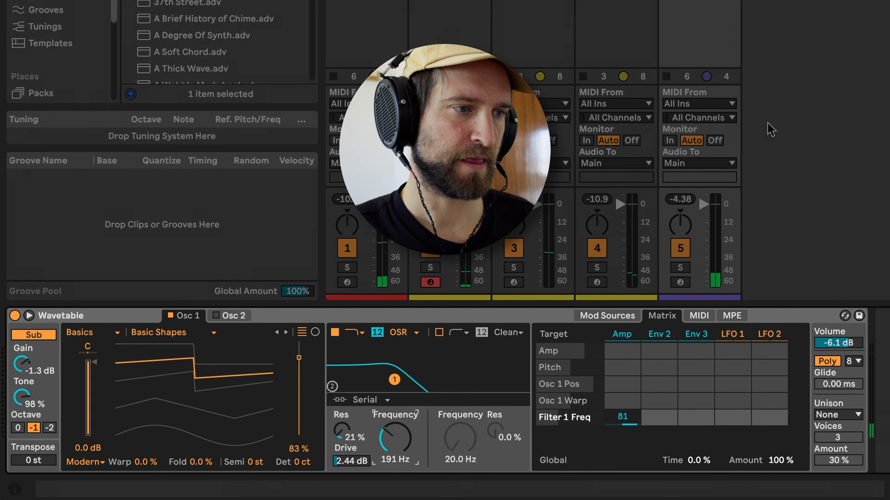
Enable oscillator 2 and load the Saw PW Bass wavetable from the Basics category.
click(233, 316)
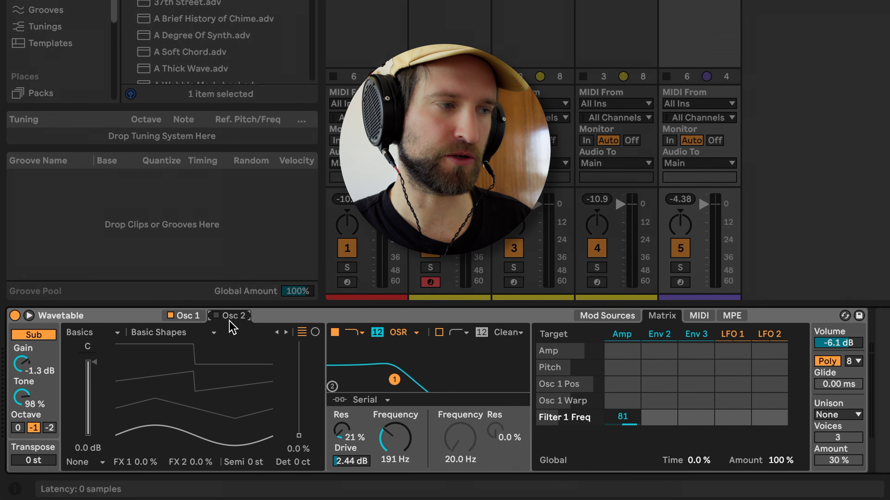
click(215, 316)
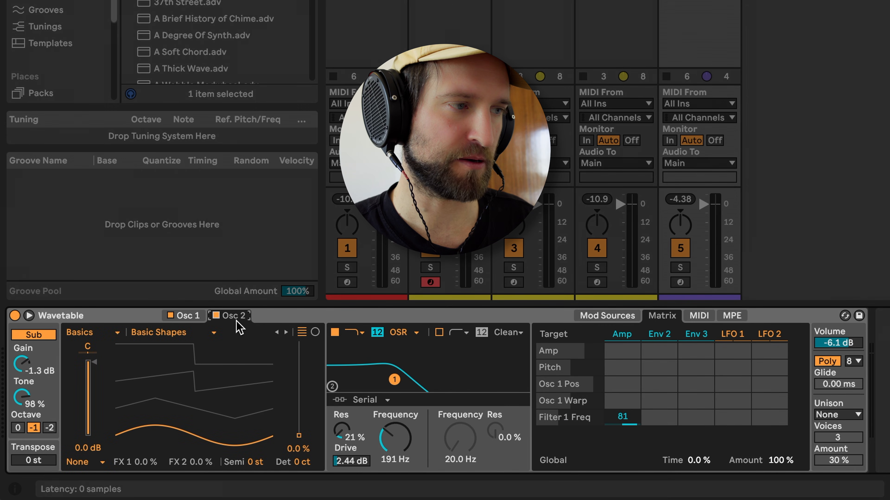
click(213, 333)
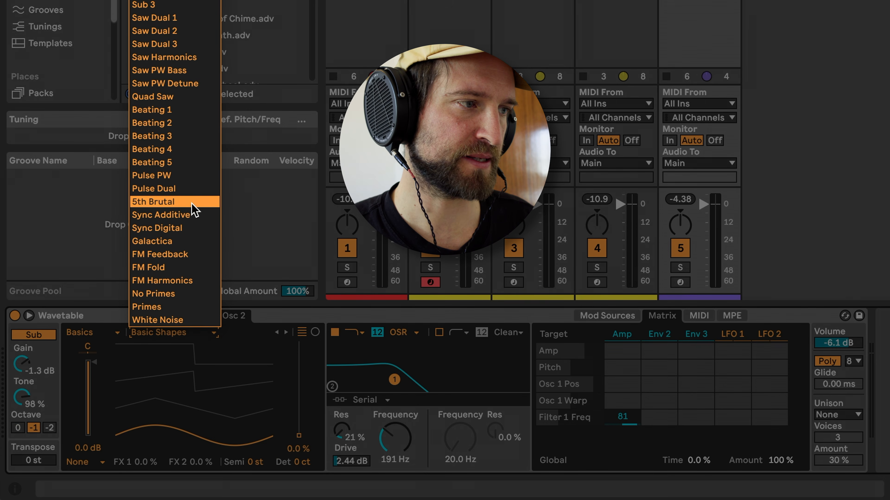
click(160, 71)
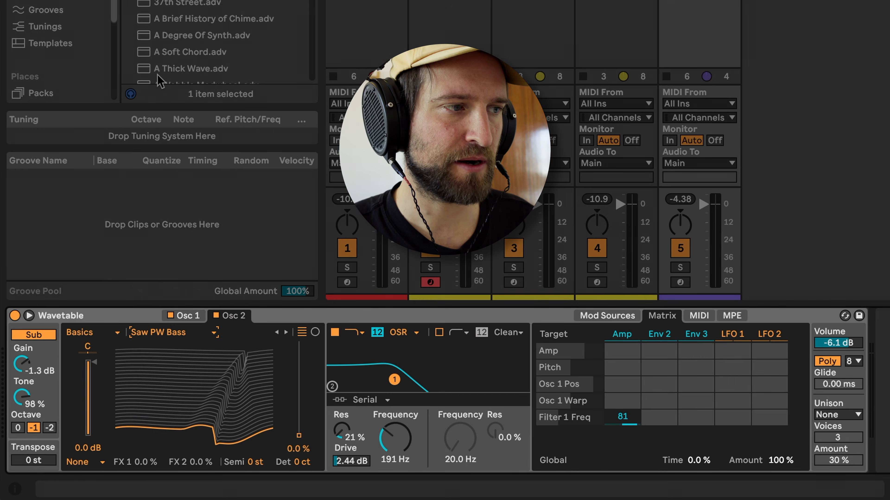
Set oscillator 2's wavetable position to 47 % and modulate it with LFO 1 by 48 in the modulation matrix.
mouse_move(217, 440)
mouse_down()
mouse_move(217, 363)
mouse_move(215, 457)
mouse_up()
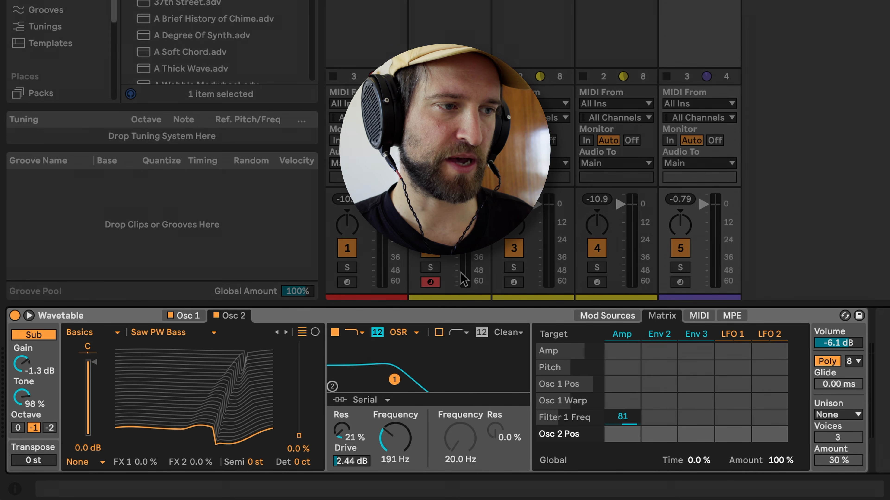
click(732, 337)
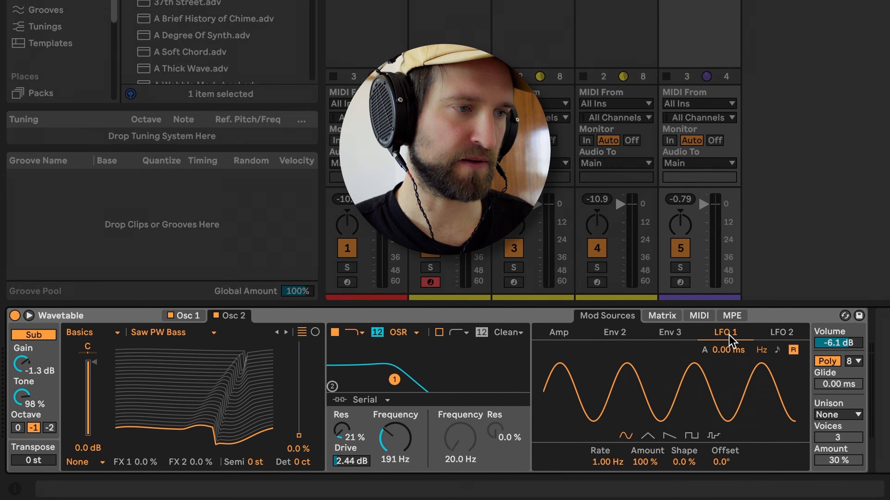
click(662, 315)
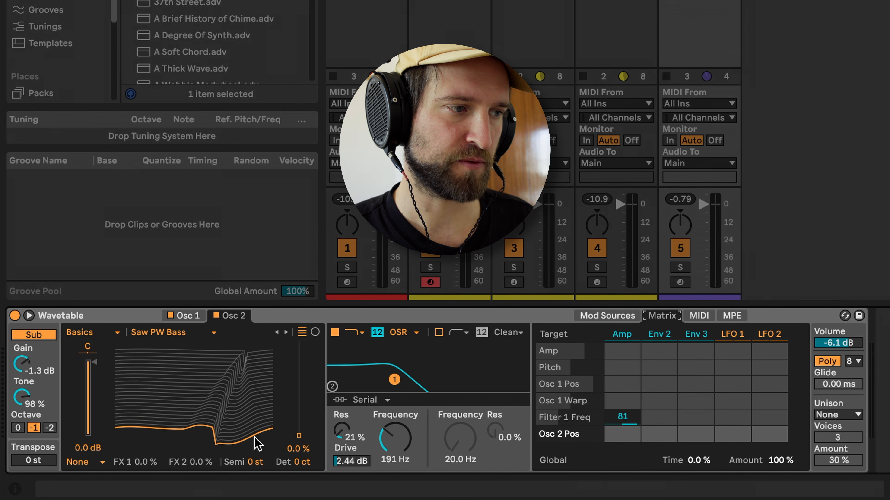
drag(284, 444, 286, 367)
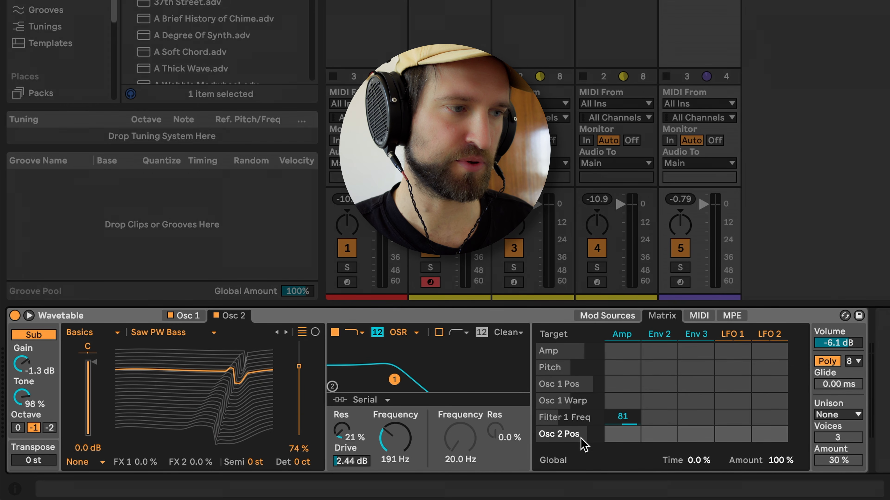
drag(241, 392, 257, 406)
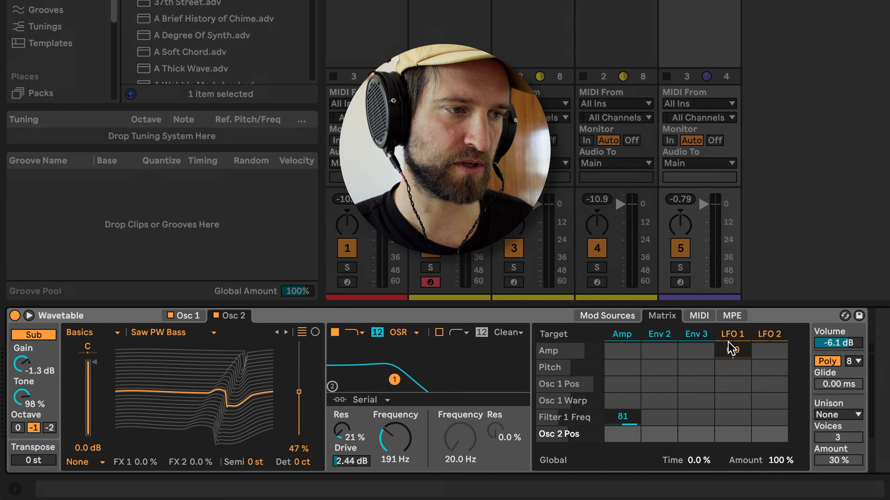
drag(732, 435, 733, 419)
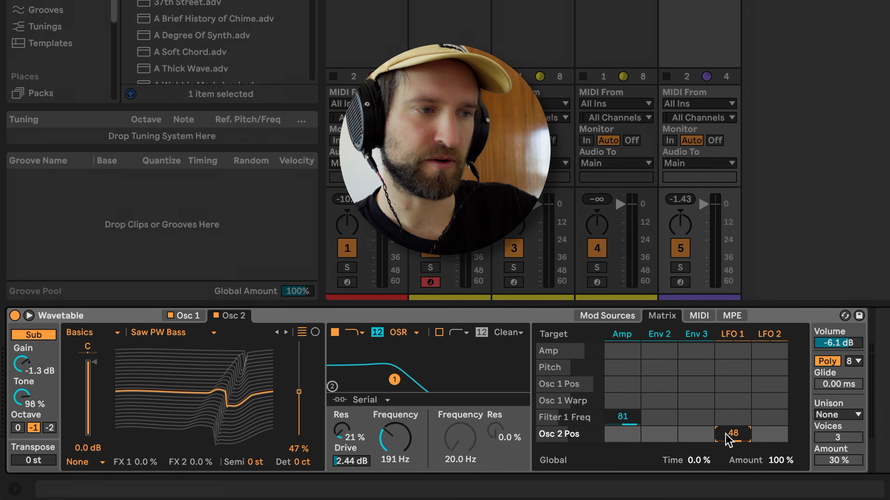
Slow LFO 1 to a rate of 0.18 Hz and set its shape to -23 %, auditioning the modulation during playback.
click(737, 335)
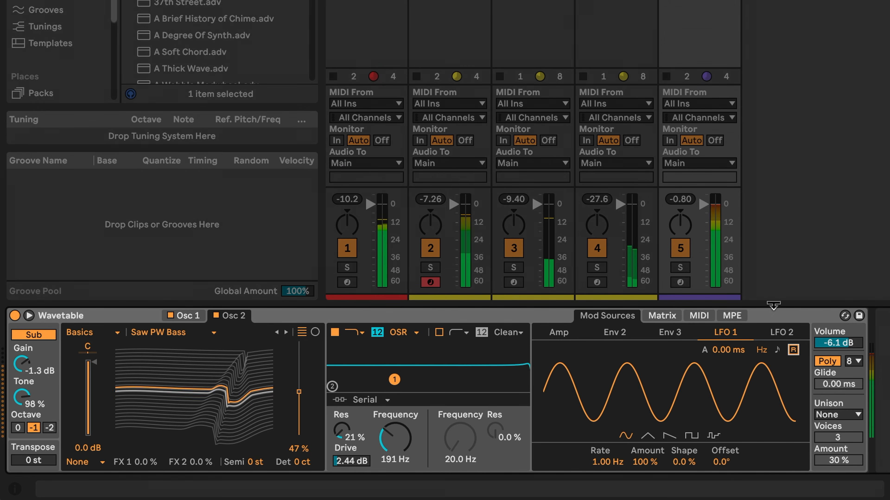
mouse_move(683, 462)
mouse_down()
mouse_move(683, 442)
mouse_move(689, 468)
mouse_up()
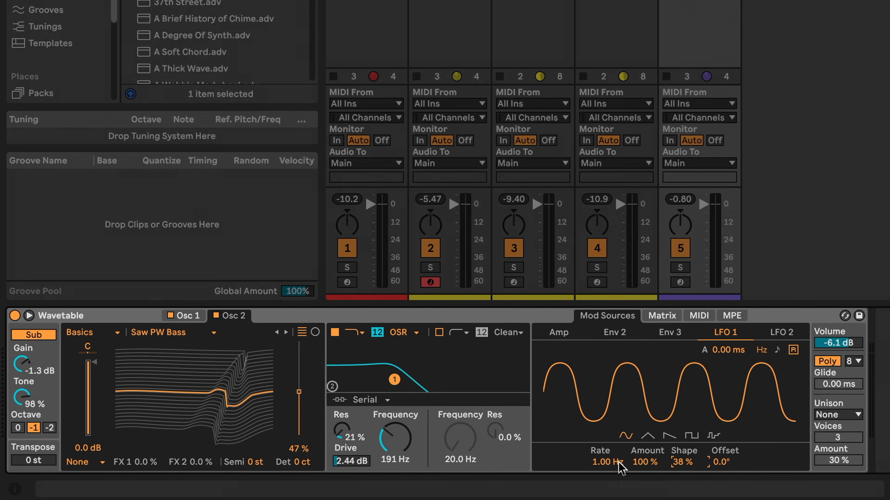
drag(607, 462, 607, 485)
key(space)
drag(682, 462, 682, 486)
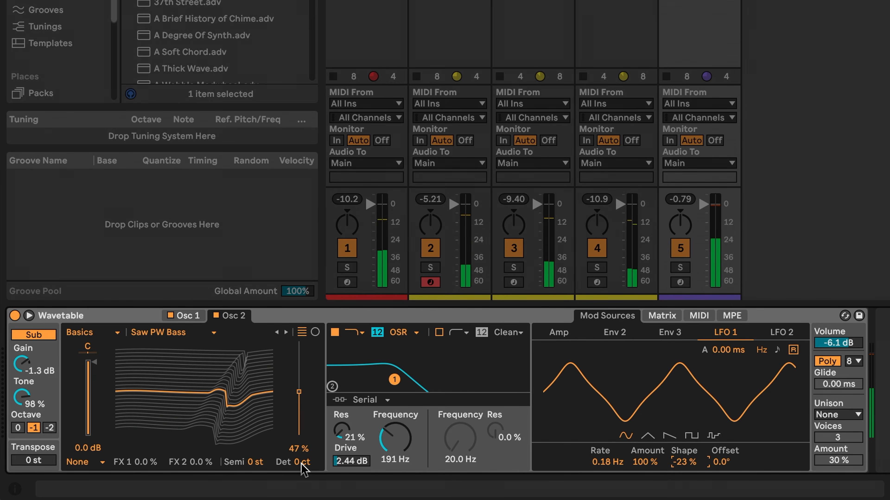
Transpose oscillator 2 up 7 semitones and lower its gain to -5.9 dB.
drag(258, 462, 257, 449)
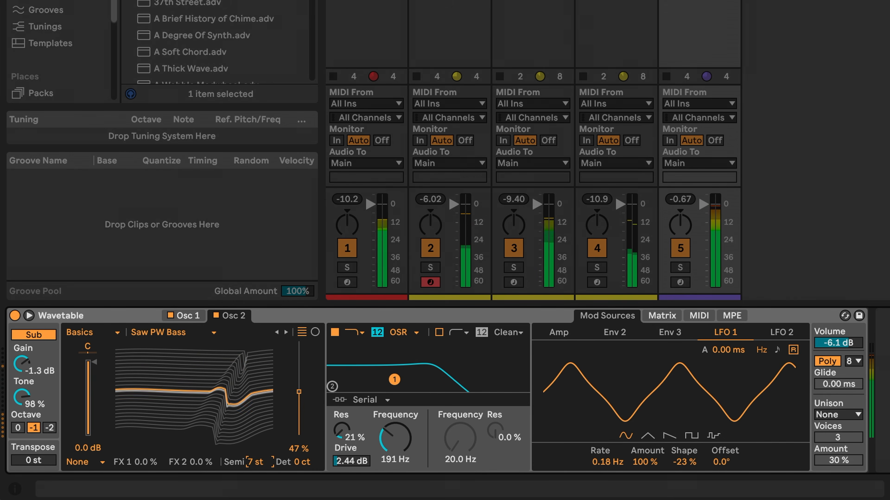
drag(87, 377, 87, 398)
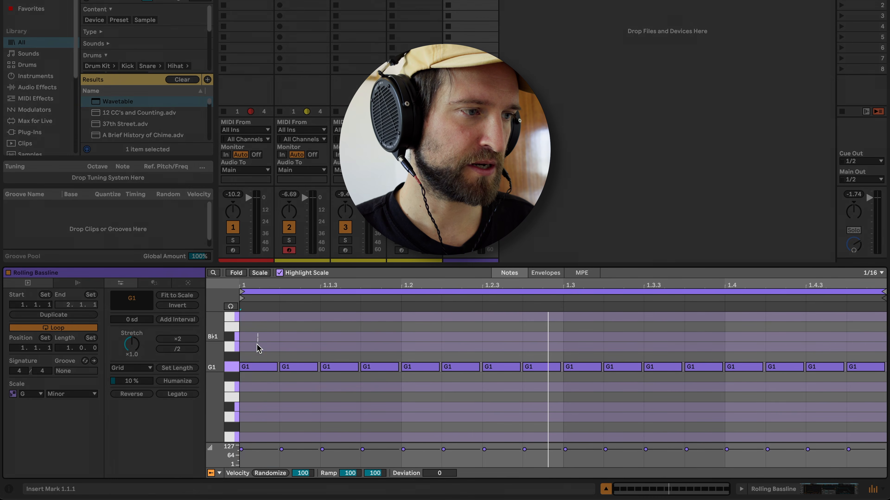
Lower the velocities of the G1 notes that start the beats in the Rolling Bassline clip, setting the first one to 54.
click(261, 367)
drag(270, 449, 270, 454)
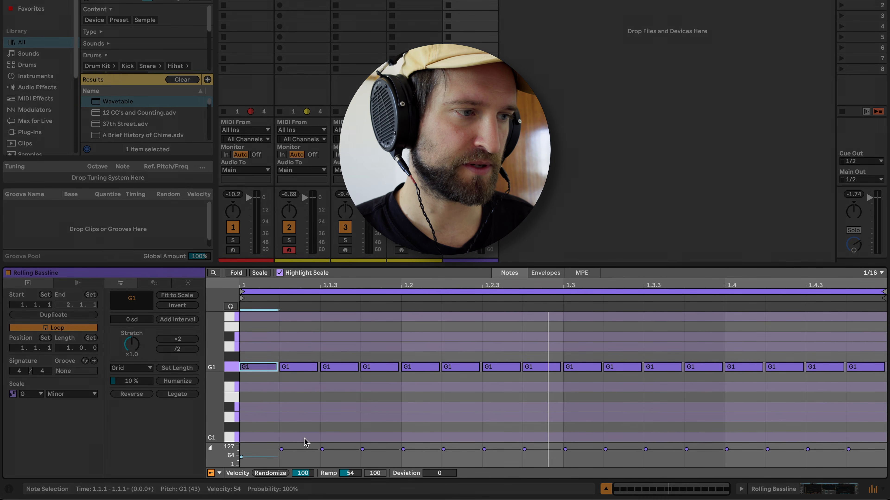
click(420, 367)
drag(416, 449, 417, 455)
click(578, 367)
drag(578, 450, 578, 452)
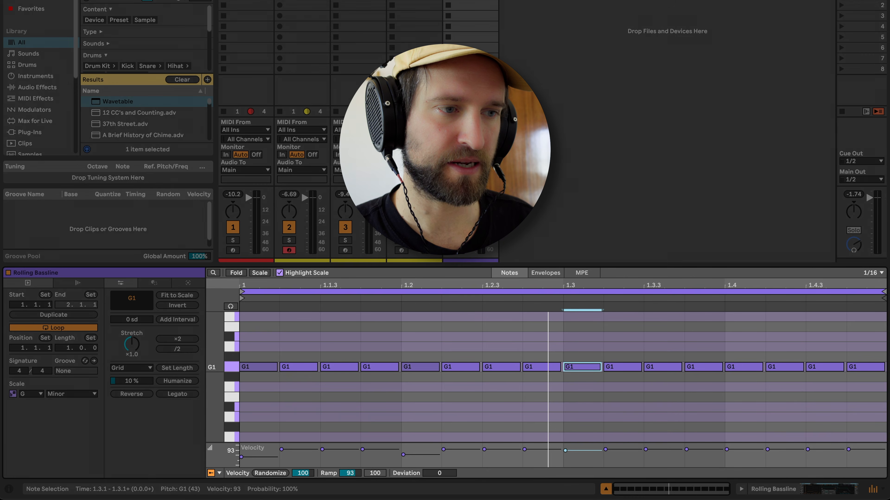
click(747, 370)
drag(752, 452, 753, 455)
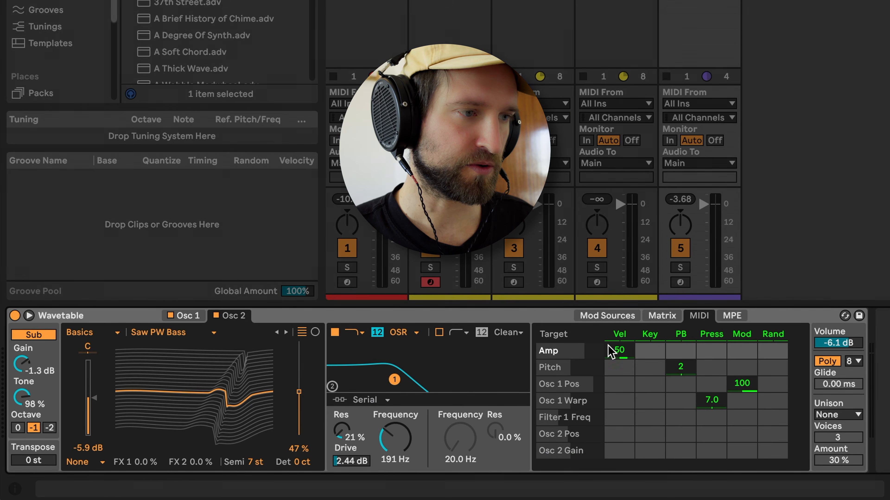
Set the velocity modulation of Amp to 100 in Wavetable's MIDI modulation matrix.
click(631, 316)
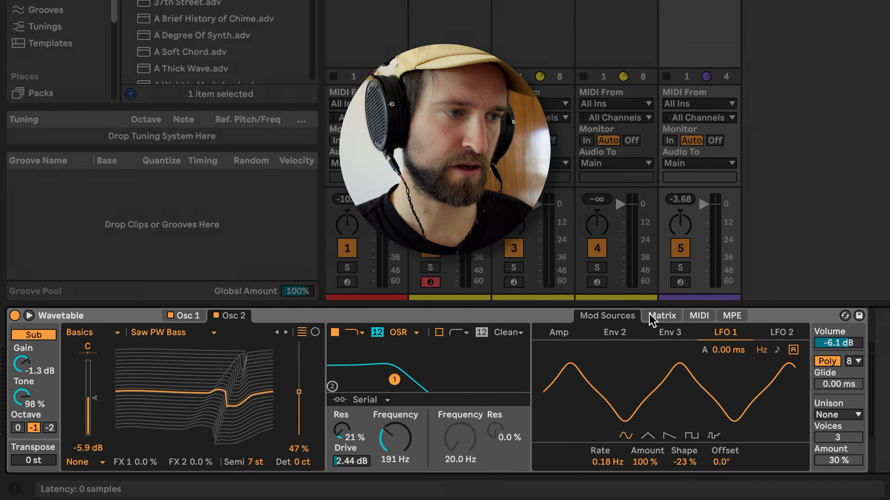
click(661, 323)
click(692, 324)
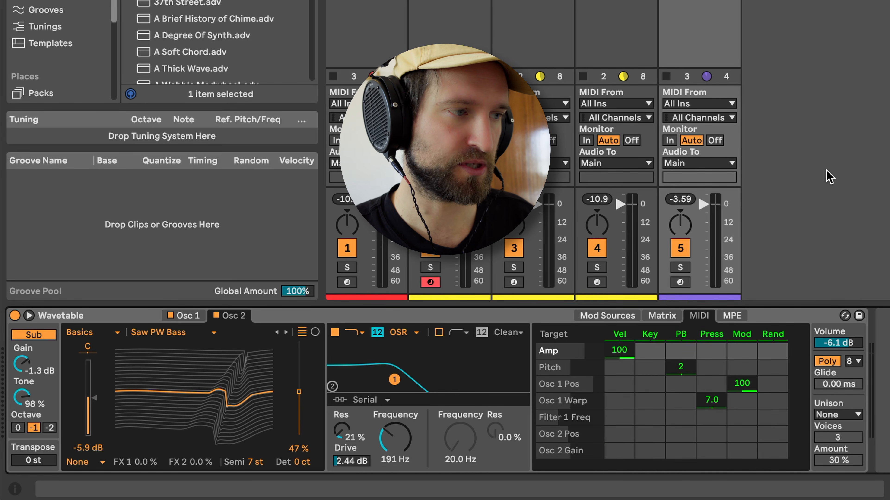
Lower oscillator 1's wavetable position to 66 %, modulate it with velocity by 33, and audition the result.
click(186, 315)
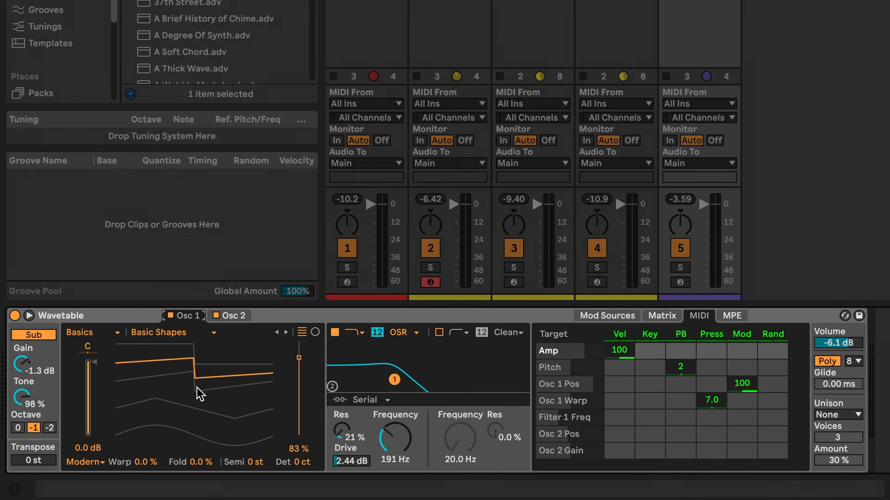
click(210, 379)
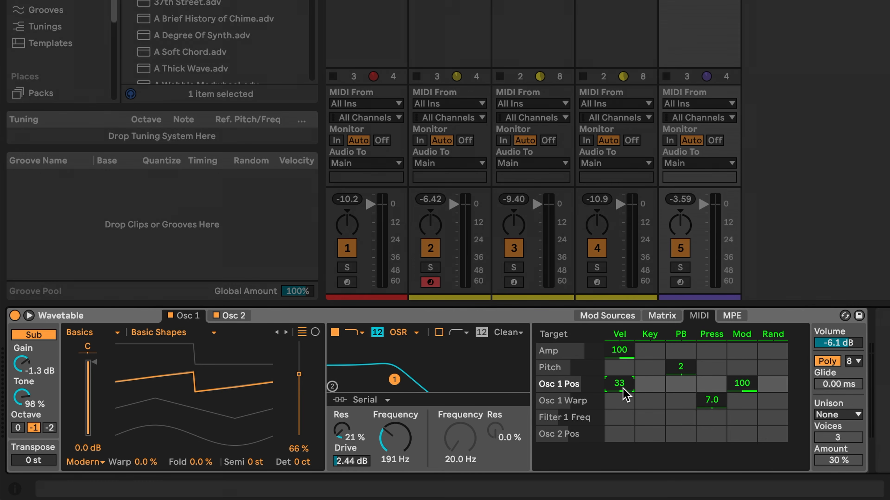
key(space)
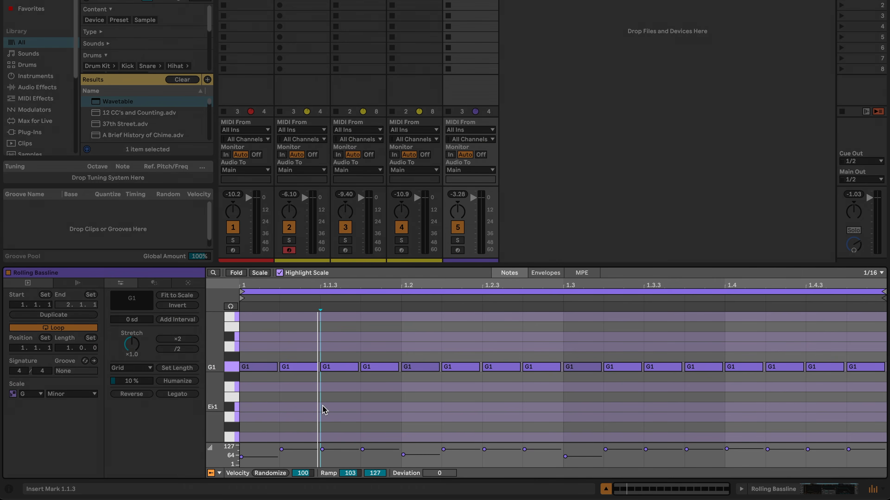
Try randomizing the velocities of all notes in the Rolling Bassline clip and listen to the result.
click(283, 473)
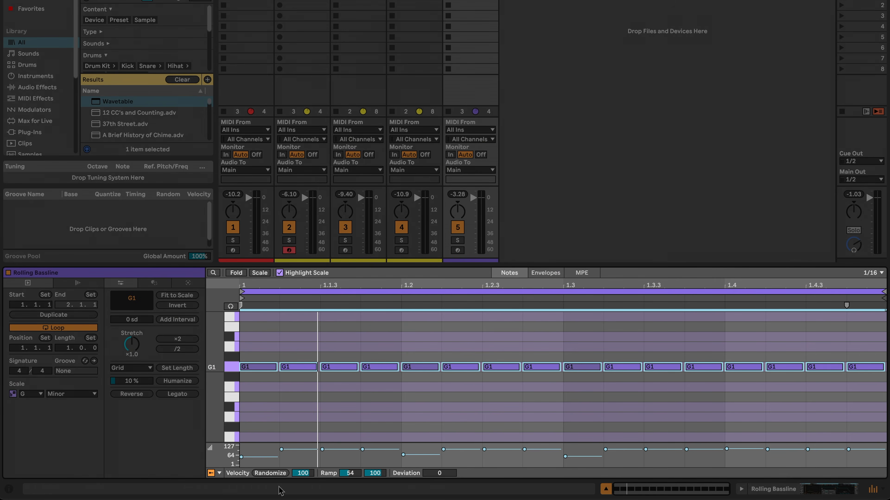
click(267, 474)
key(space)
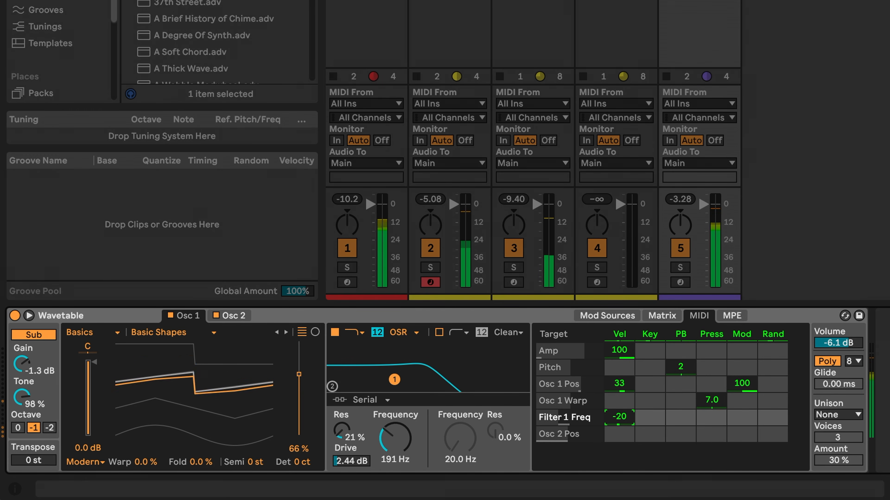
Reset the velocity modulation of Filter 1's frequency to 0 and readjust its amount while listening.
double_click(622, 417)
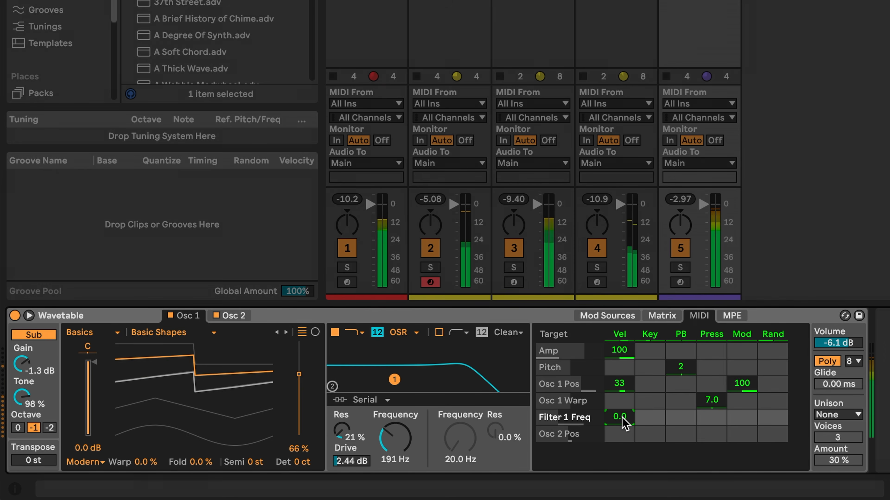
mouse_move(622, 417)
mouse_down()
mouse_move(622, 440)
mouse_move(622, 426)
mouse_up()
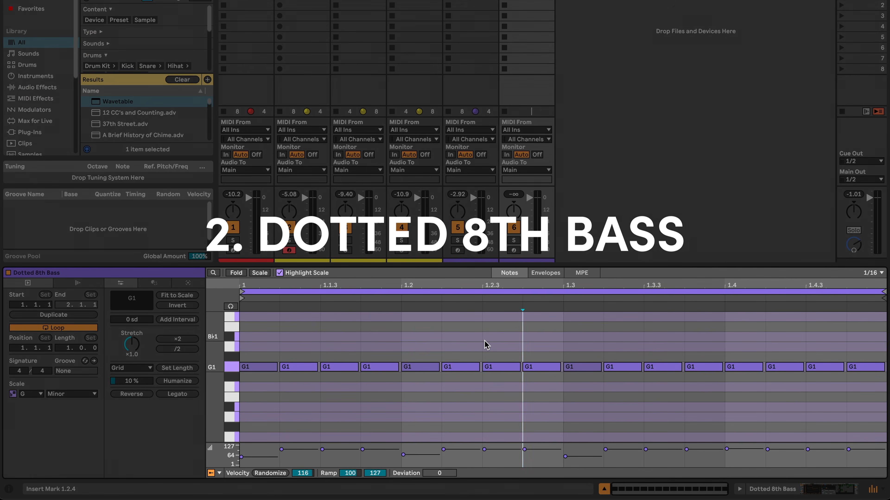
Delete all notes from the Dotted 8th Bass clip and add a G1 note spanning 1.1.1 to 1.1.3.
key(ctrl+a)
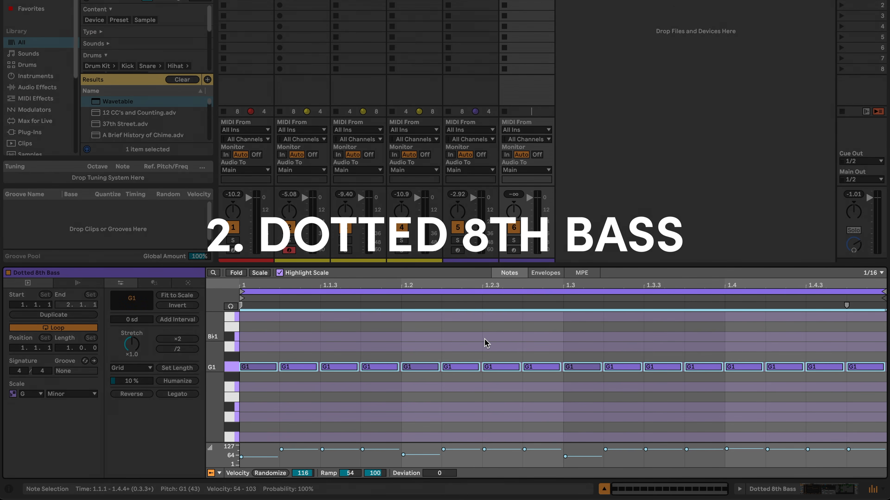
key(Delete)
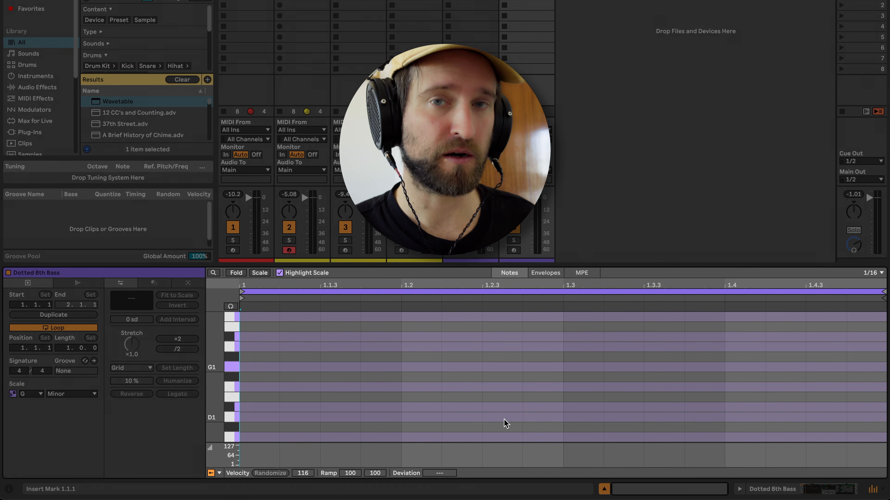
double_click(245, 367)
drag(276, 367, 322, 374)
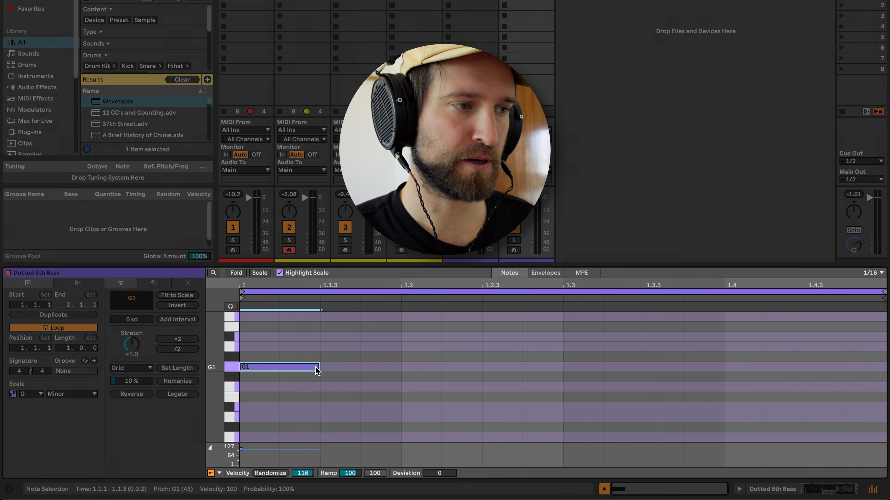
Extend the G1 note in the Dotted 8th Bass clip to a dotted eighth ending at 1.1.4.
drag(318, 366, 359, 371)
right_click(435, 372)
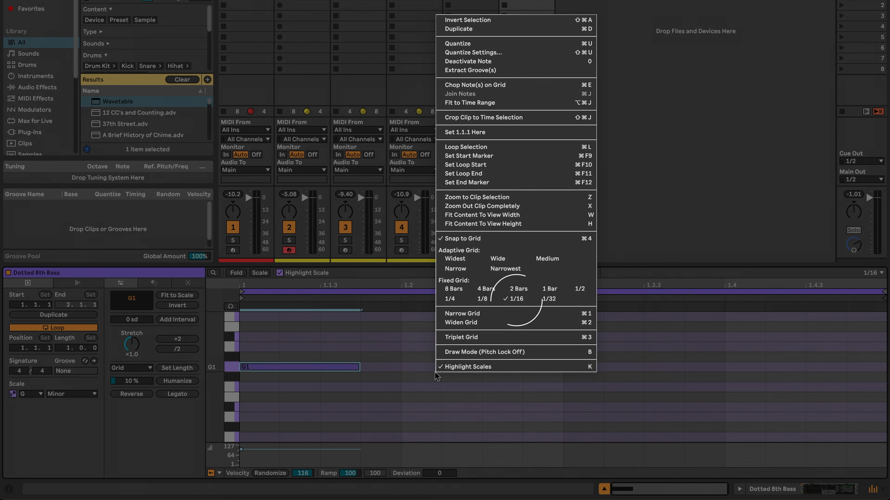
click(334, 426)
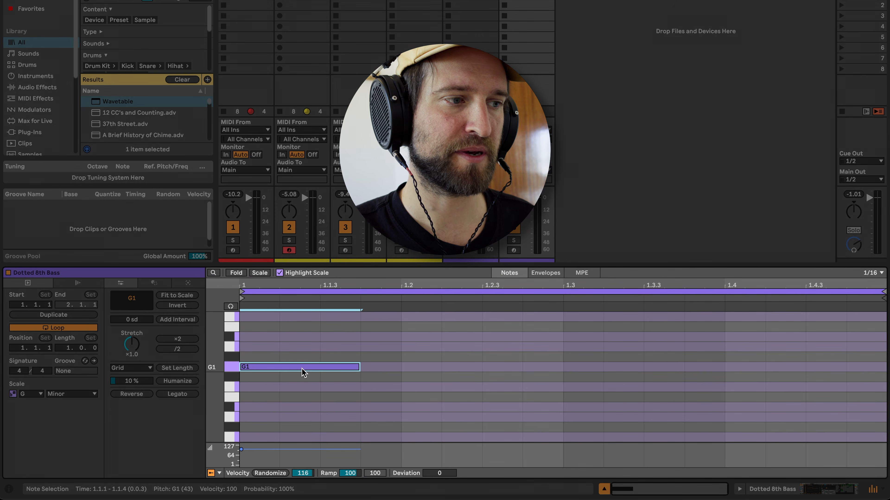
click(361, 356)
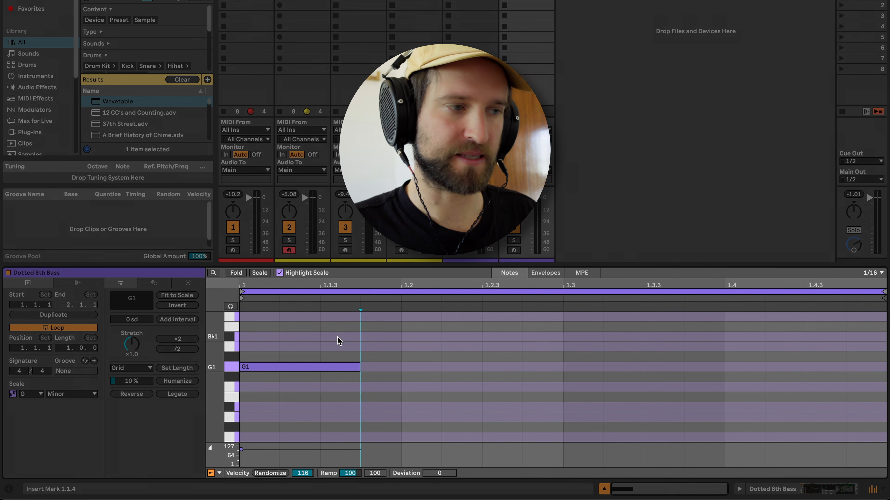
Duplicate the dotted eighth G1 note four times back to back across the bar and audition the pattern.
drag(335, 334, 326, 392)
key(ctrl+d)
key(ctrl+d)
key(ctrl+d)
key(ctrl+d)
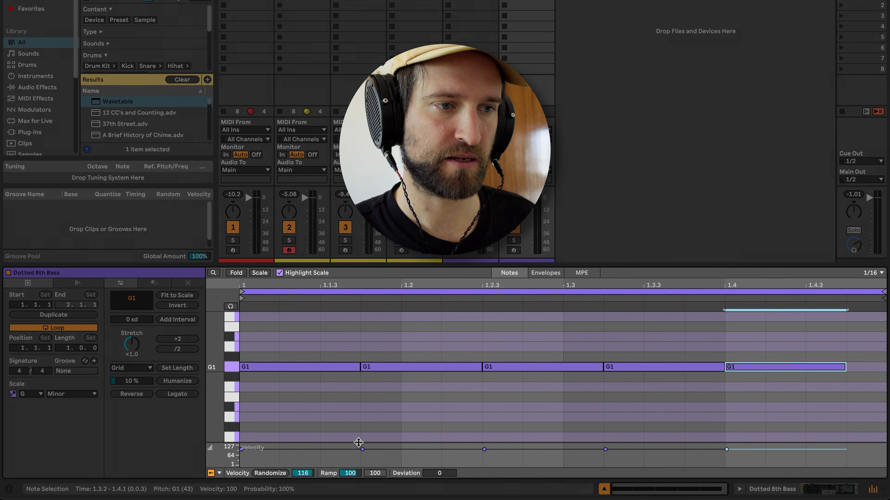
click(372, 430)
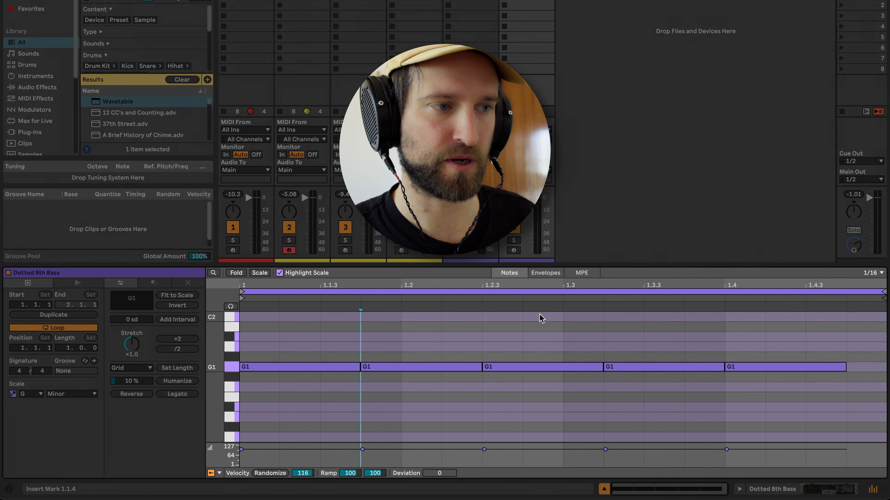
click(507, 406)
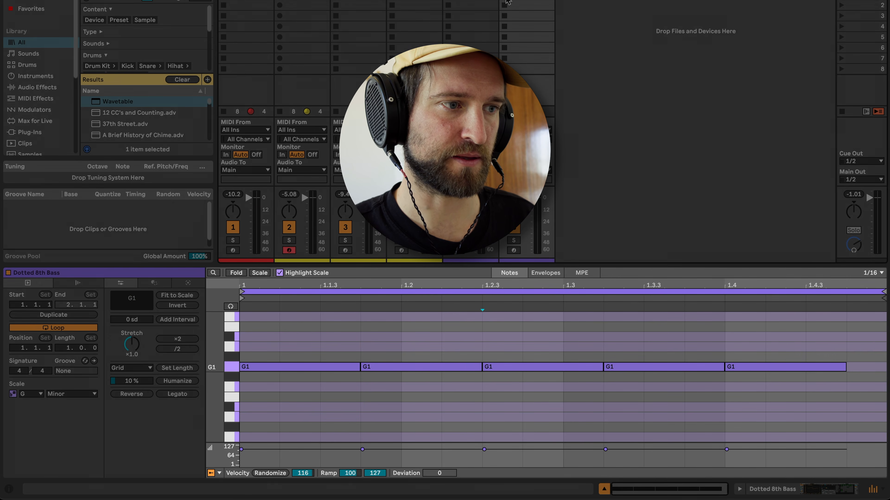
key(space)
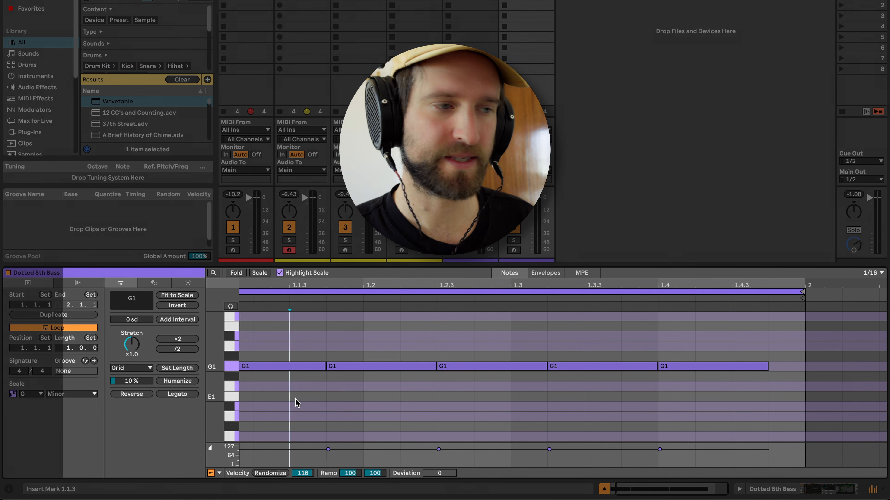
Double the clip twice to four bars, shifting each repeated set of notes earlier to follow the preceding note directly.
scroll(296, 402, down, 2)
drag(718, 336, 284, 391)
click(50, 317)
drag(577, 368, 557, 369)
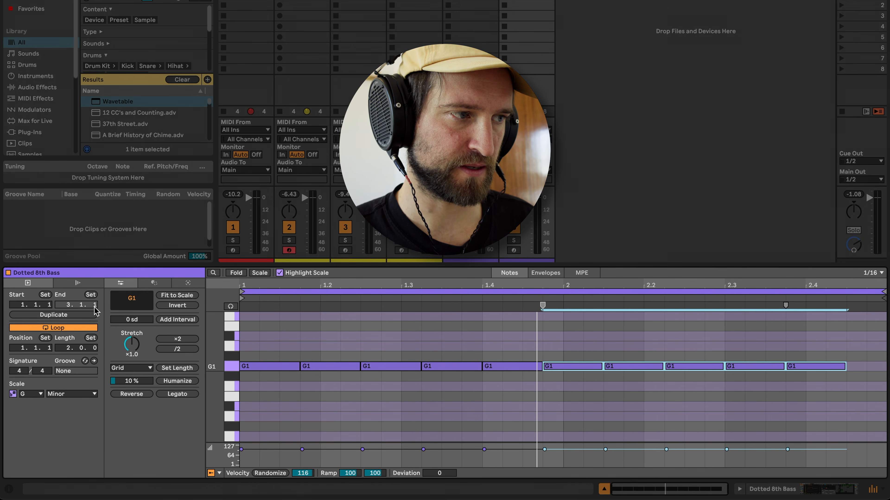
click(69, 315)
drag(574, 372, 559, 374)
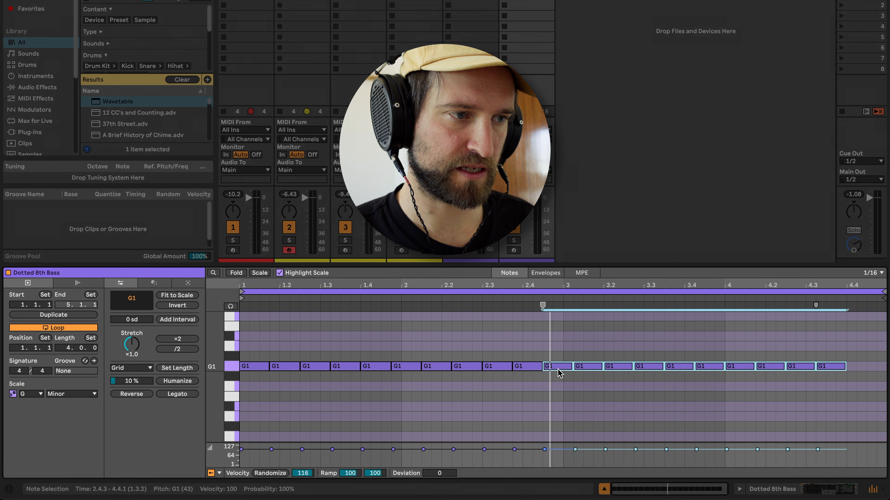
click(566, 390)
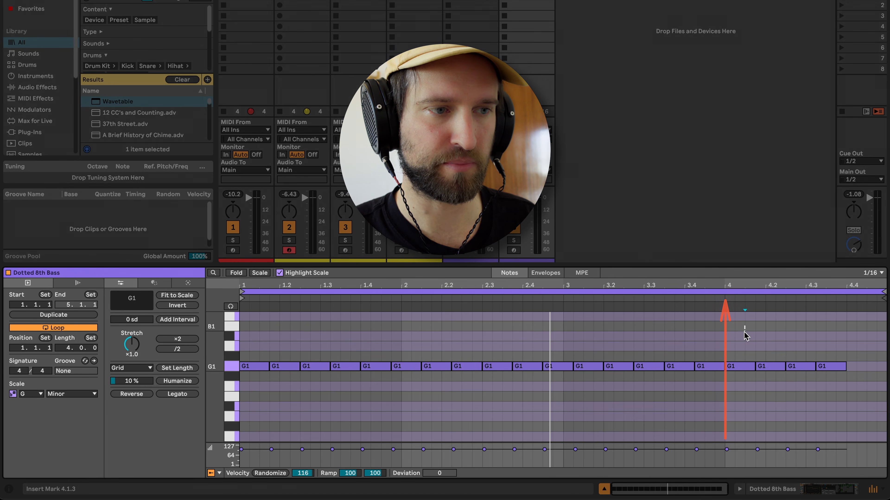
Delete the notes from 4.1.1 onward, shorten the clip loop to three bars, and listen to it.
drag(746, 329, 826, 403)
key(Delete)
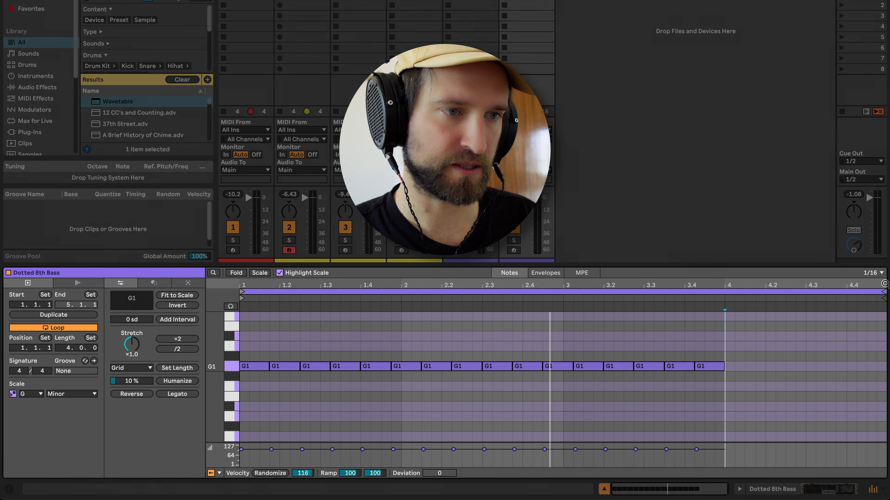
drag(882, 291, 725, 292)
click(735, 313)
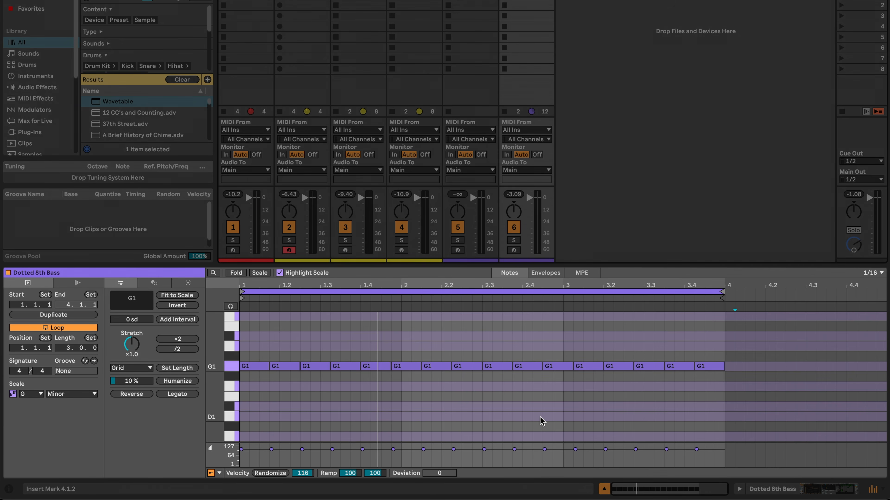
key(space)
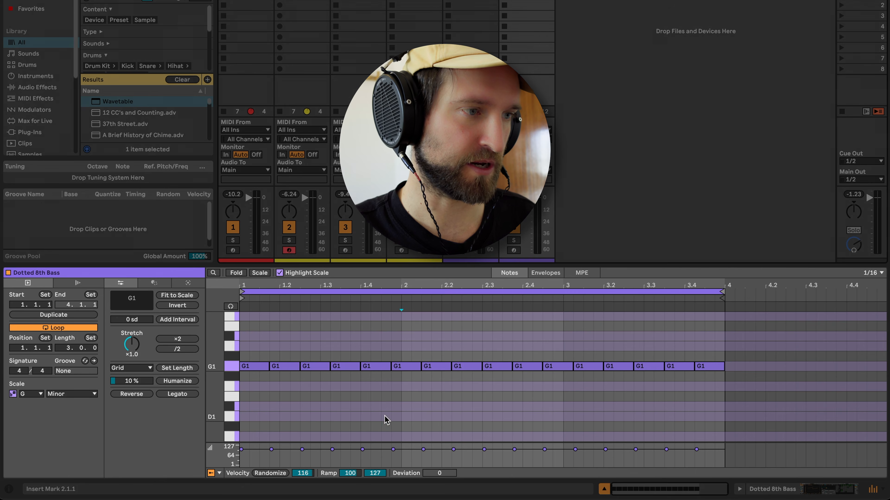
Shorten all G1 notes in the clip to eighth-note length while keeping their dotted eighth spacing, listening to the change.
key(ctrl+a)
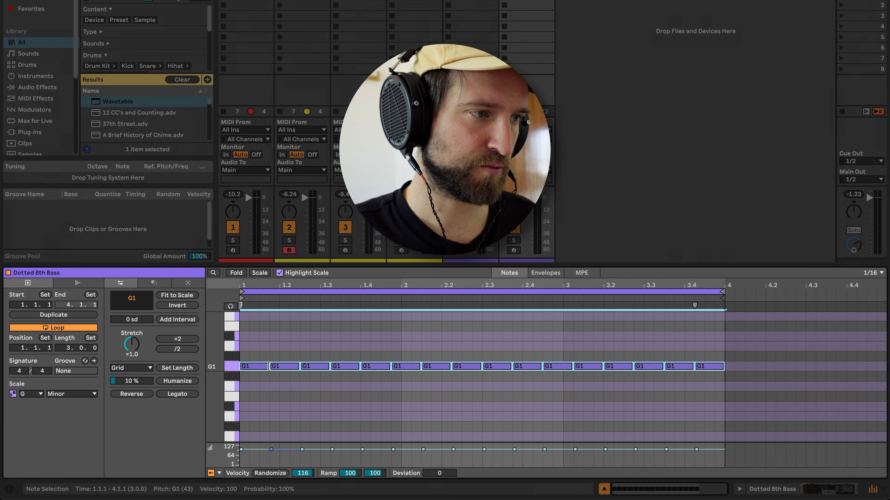
drag(266, 365, 264, 366)
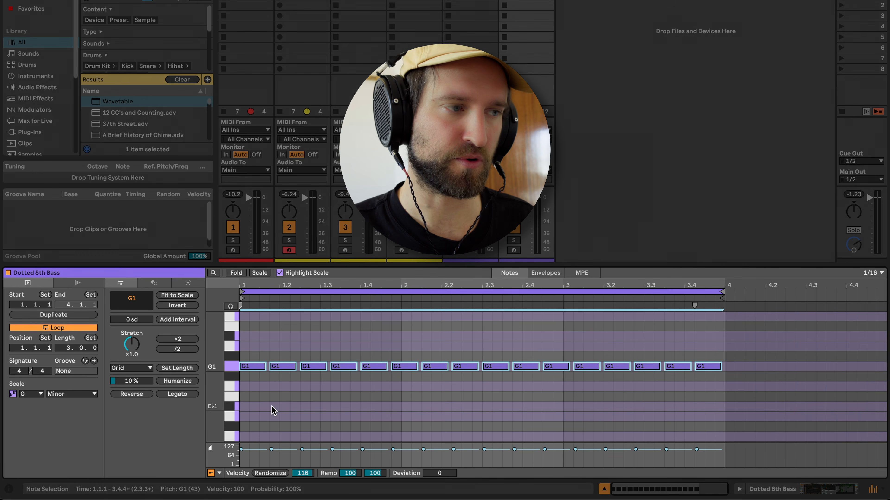
key(space)
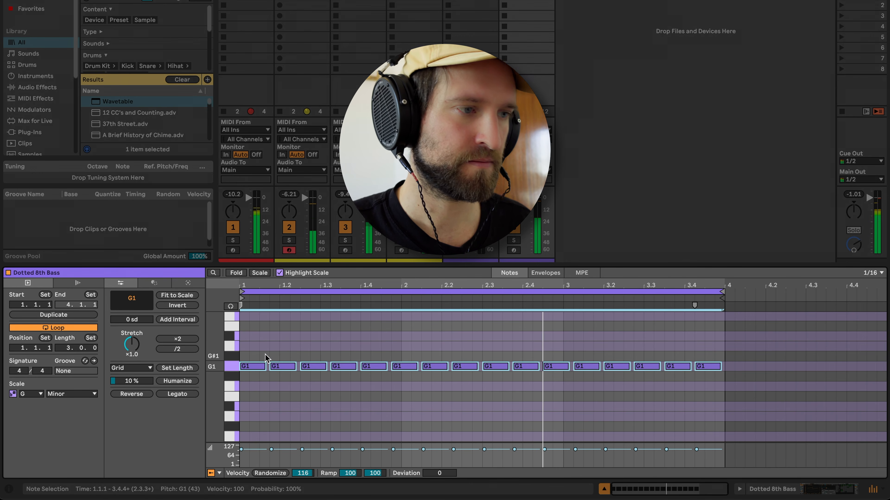
scroll(253, 356, up, 5)
scroll(270, 372, left, 2)
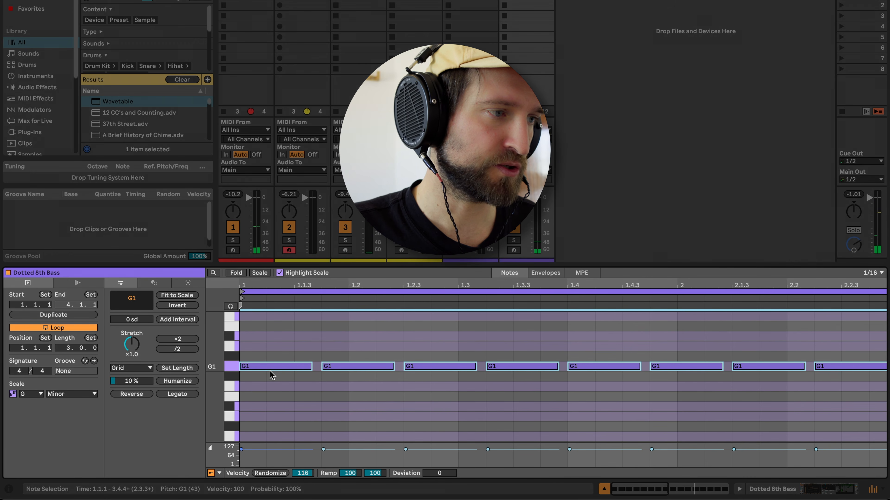
mouse_move(310, 367)
mouse_down()
mouse_move(270, 371)
mouse_move(293, 372)
mouse_up()
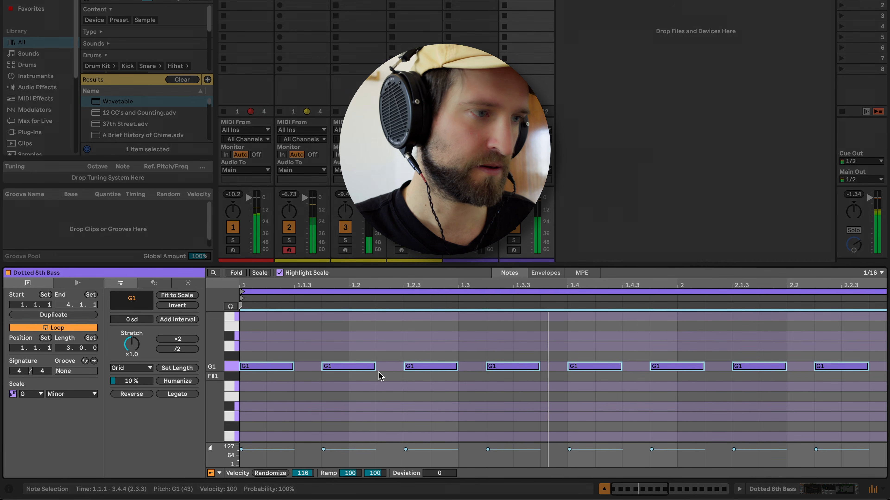
scroll(374, 365, down, 5)
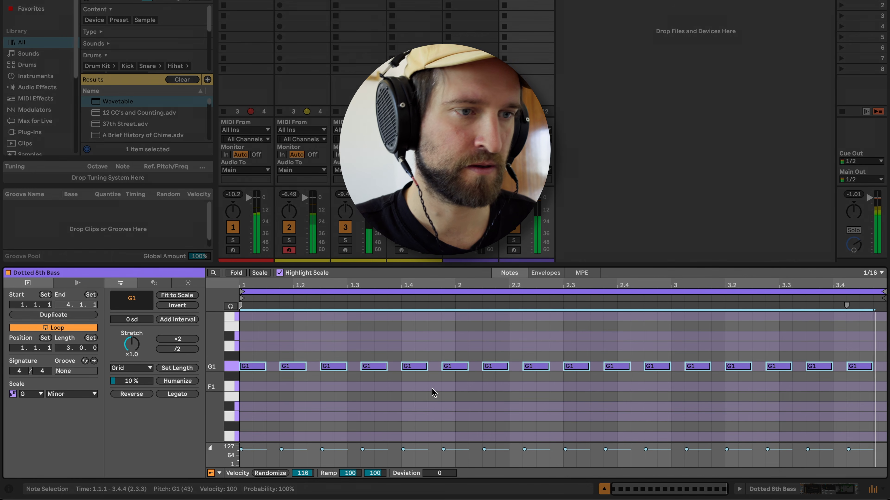
Set Wavetable's amp envelope decay to 173 ms and sustain to -21 dB, trying a 12.0 s release before shortening it again.
click(519, 0)
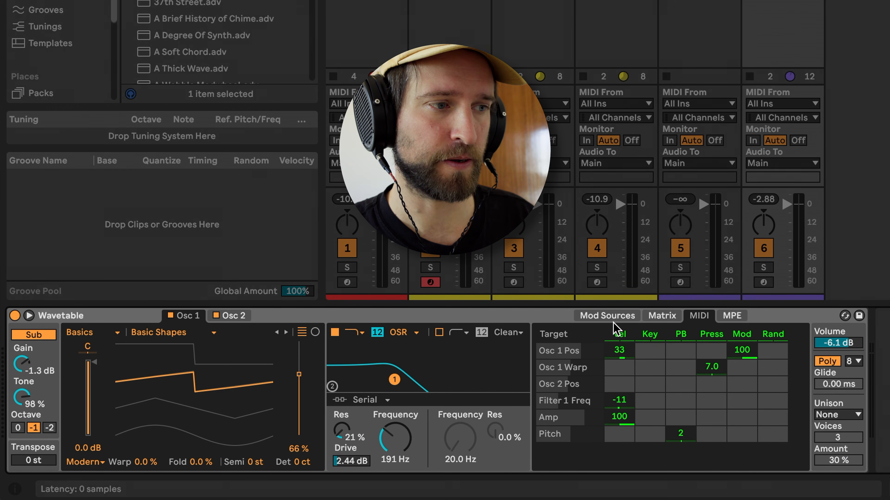
click(592, 316)
click(556, 334)
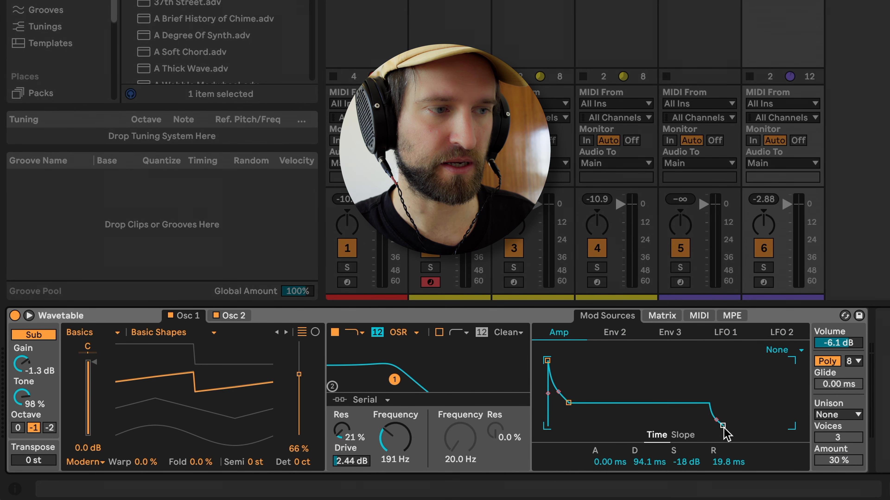
mouse_move(568, 403)
mouse_down()
mouse_move(578, 398)
mouse_move(575, 409)
mouse_up()
key(space)
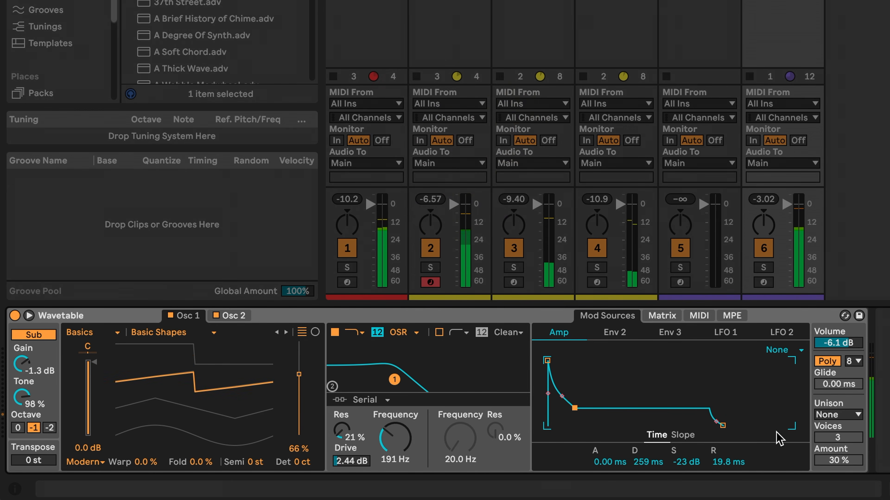
drag(722, 425, 779, 425)
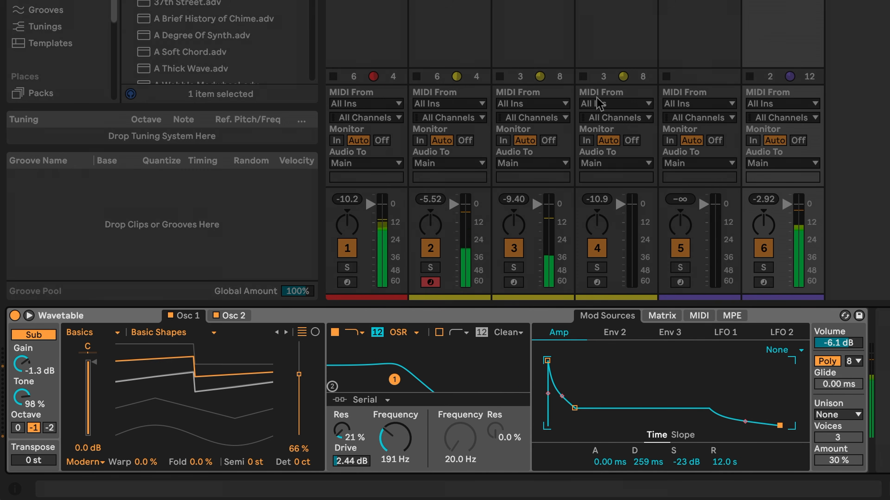
mouse_move(574, 408)
mouse_down()
mouse_move(581, 401)
mouse_move(575, 414)
mouse_move(571, 406)
mouse_up()
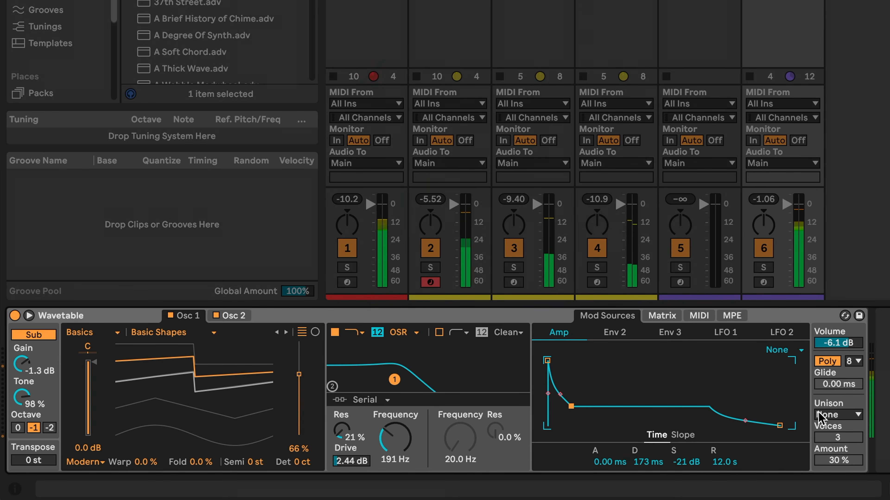
drag(779, 425, 725, 425)
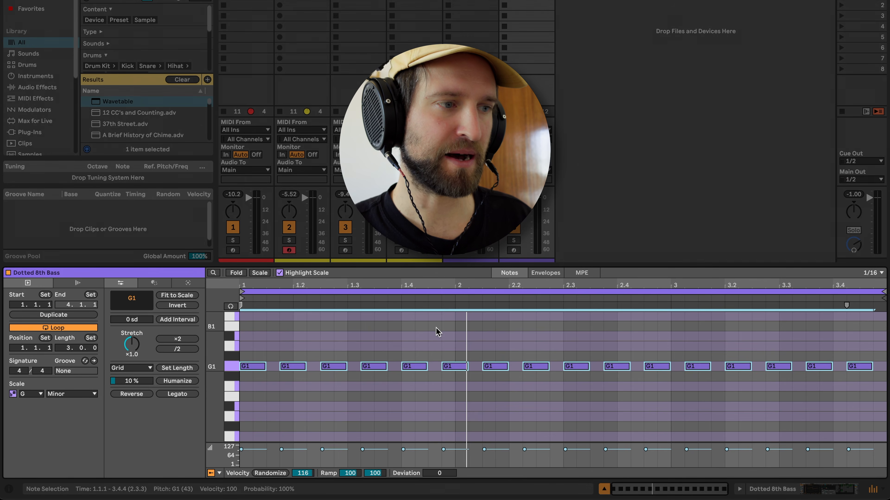
Remove the G1 notes at 1.1.1, 1.4.1 and 3.1.2 to leave gaps in the pattern, and audition it.
click(436, 332)
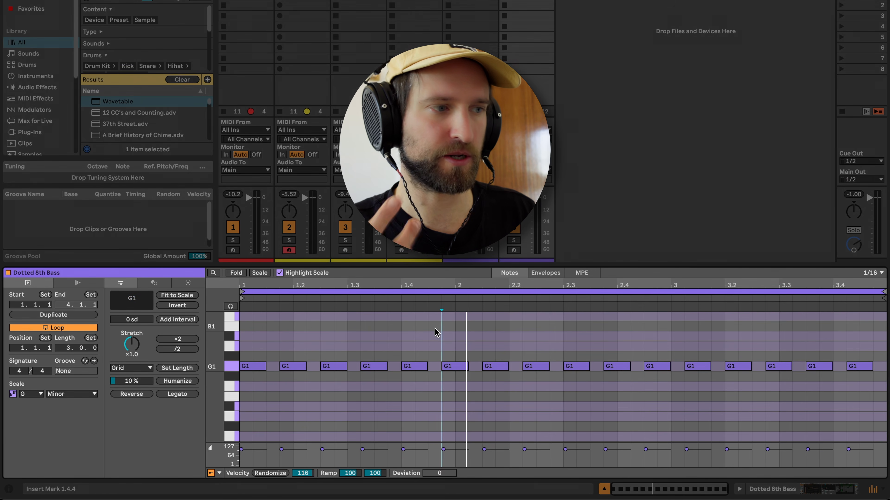
key(ctrl+a)
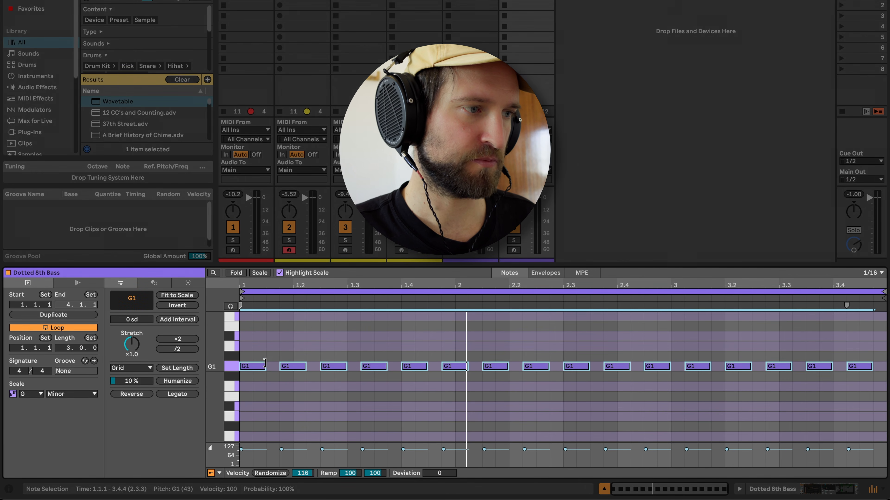
scroll(274, 331, up, 1)
key(plus)
key(plus)
drag(274, 330, 261, 411)
key(Delete)
click(262, 415)
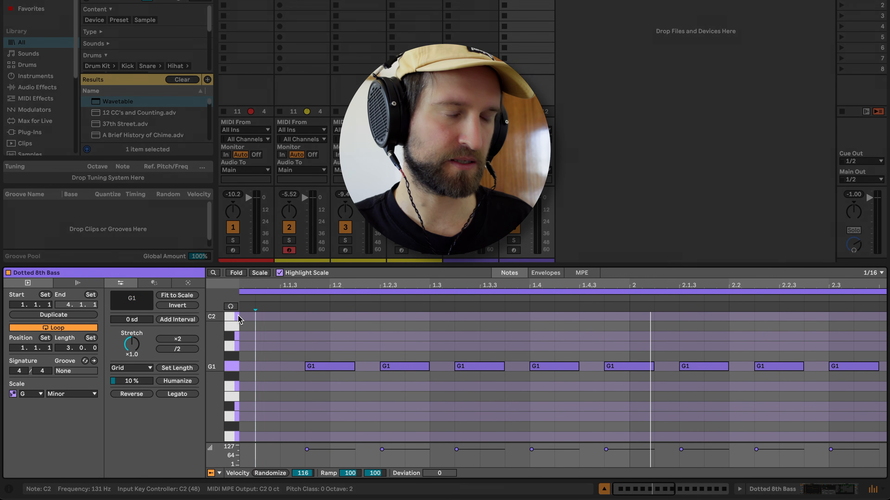
key(space)
scroll(303, 326, right, 3)
scroll(333, 336, down, 3)
key(space)
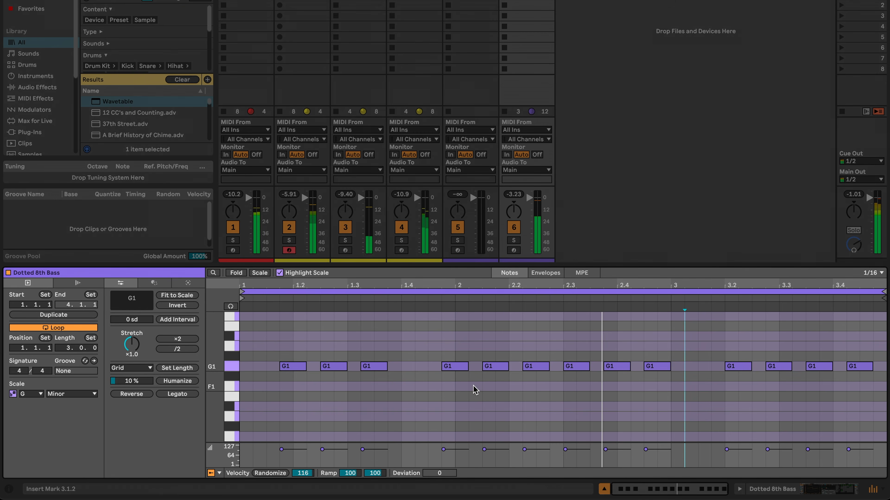
Duplicate the clip loop to six bars and copy the G1 note at 3.4.2 to 4.1.1.
click(68, 317)
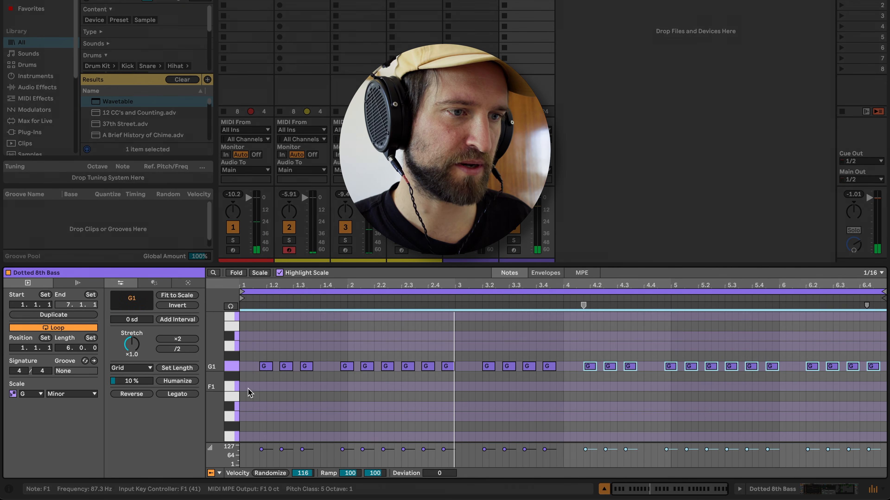
scroll(562, 378, up, 3)
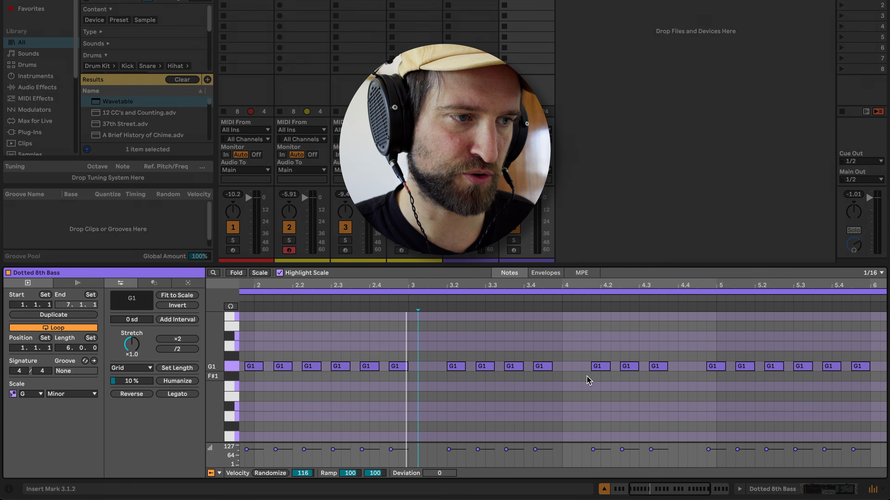
click(539, 367)
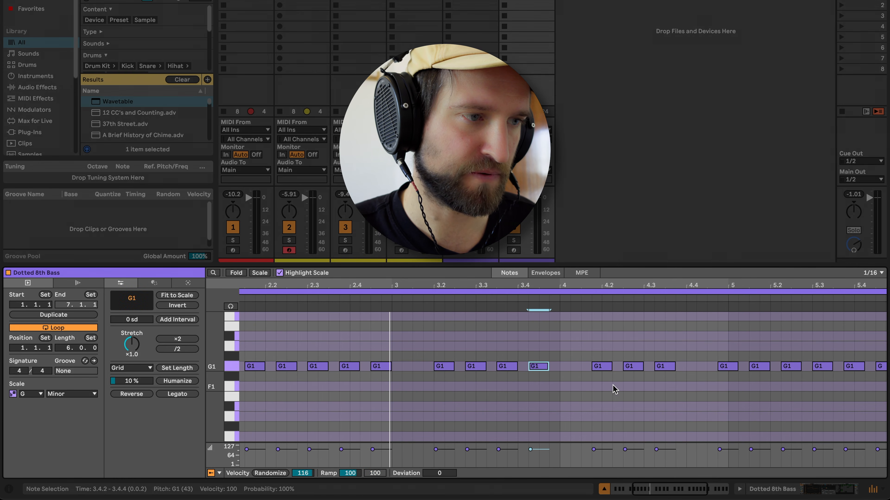
scroll(576, 375, up, 2)
drag(569, 368, 573, 372)
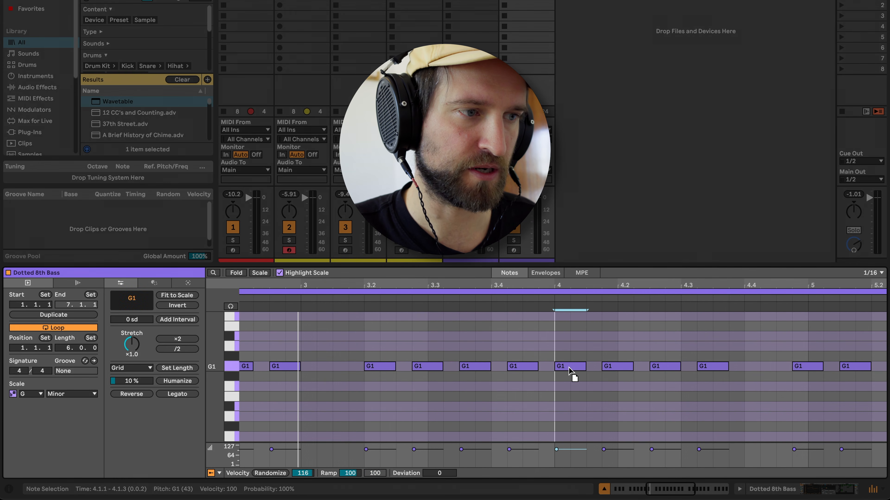
Delete the G1 note at 5.3.1 to vary the second half of the pattern.
scroll(575, 377, down, 5)
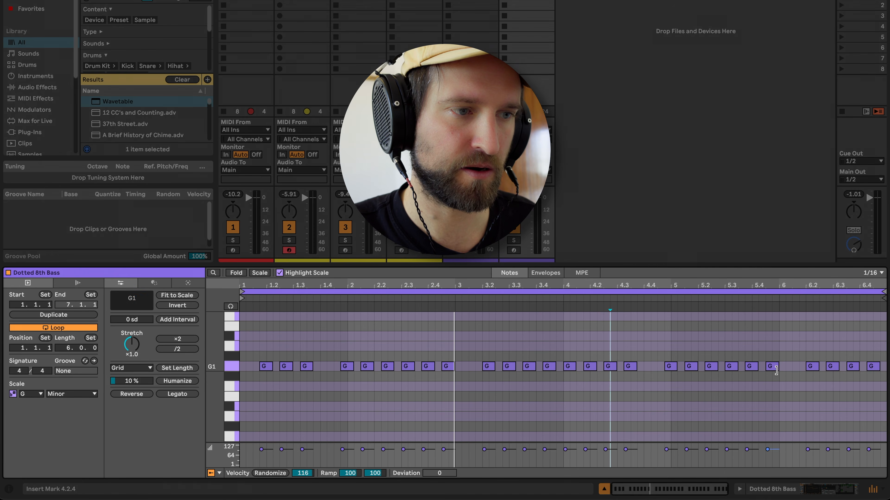
click(732, 365)
key(Delete)
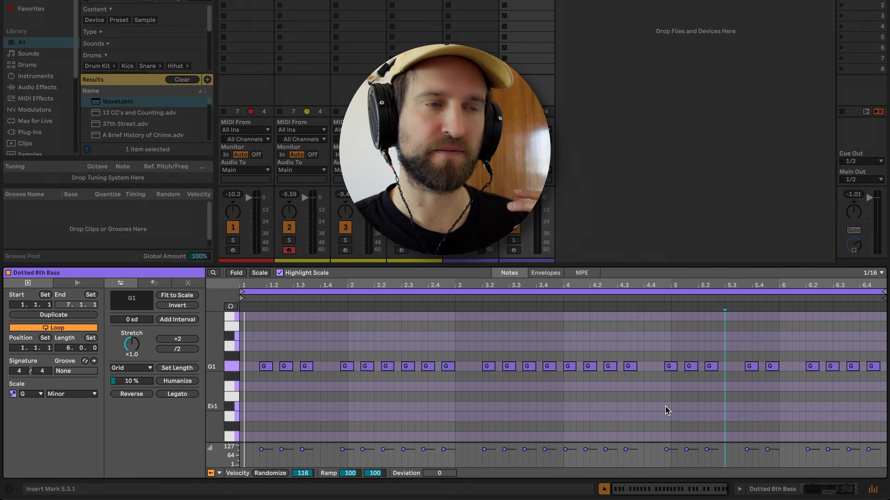
Duplicate the Dotted 8th Bass track and rename the copy Triplet Bass.
click(699, 149)
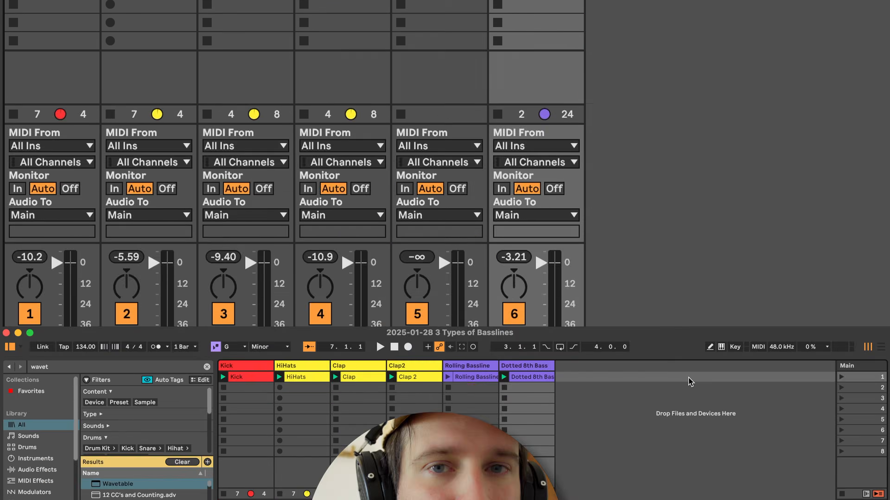
key(super+d)
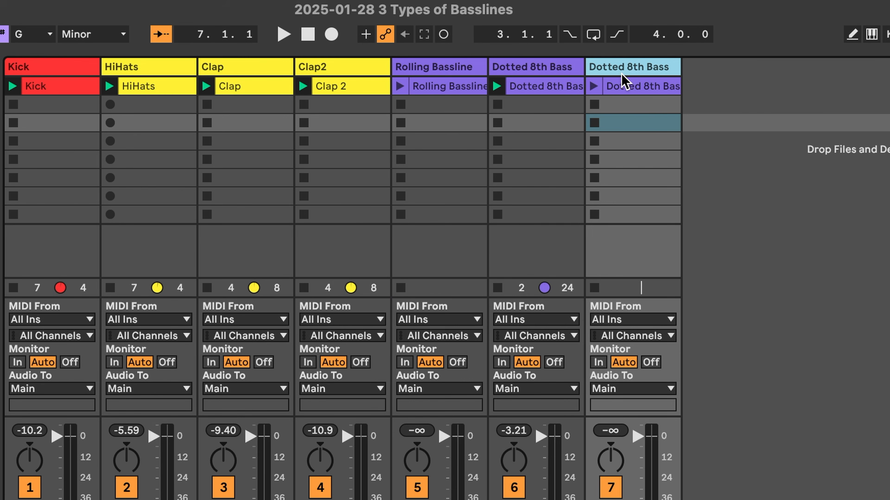
key(super+r)
text(Triplet)
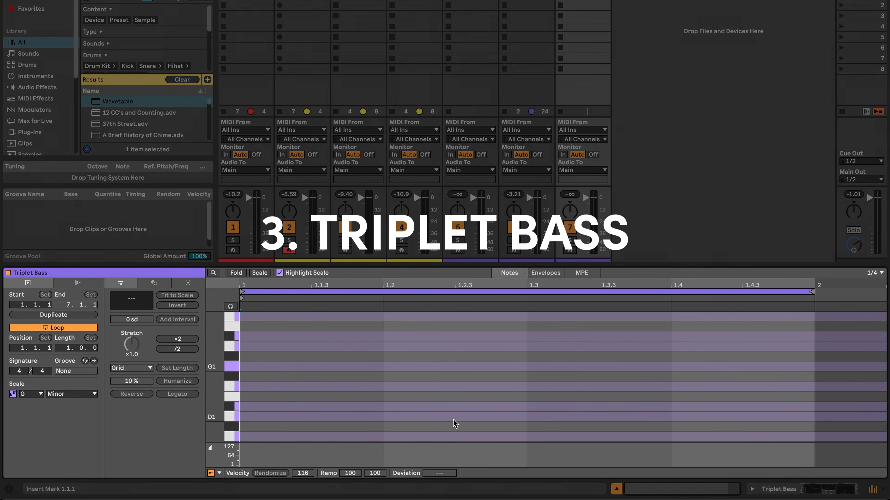
Fill the one-bar Triplet Bass clip with four quarter-note G1 notes, starting at 1.1.1.
double_click(279, 368)
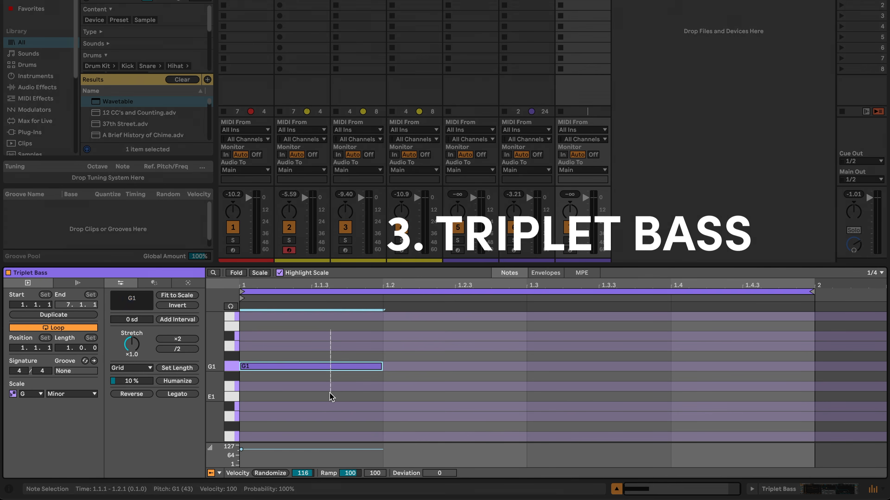
key(ctrl+d)
key(ctrl+d)
key(ctrl+d)
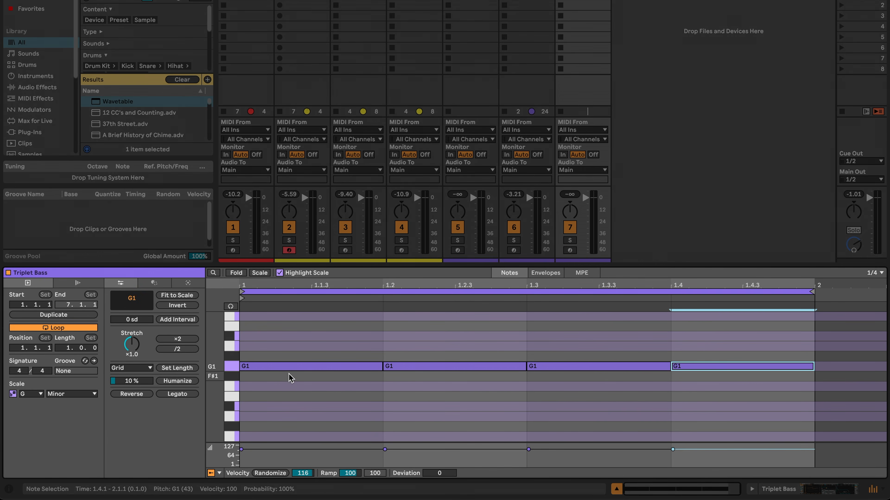
Switch the quarter-note grid to triplets and refit the four G1 notes as consecutive quarter-note triplets from 1.1.1.
right_click(454, 335)
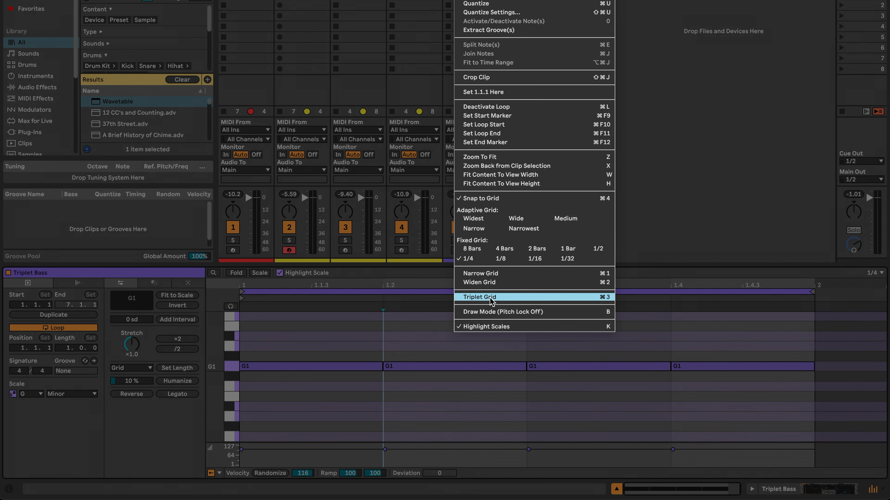
key(super+3)
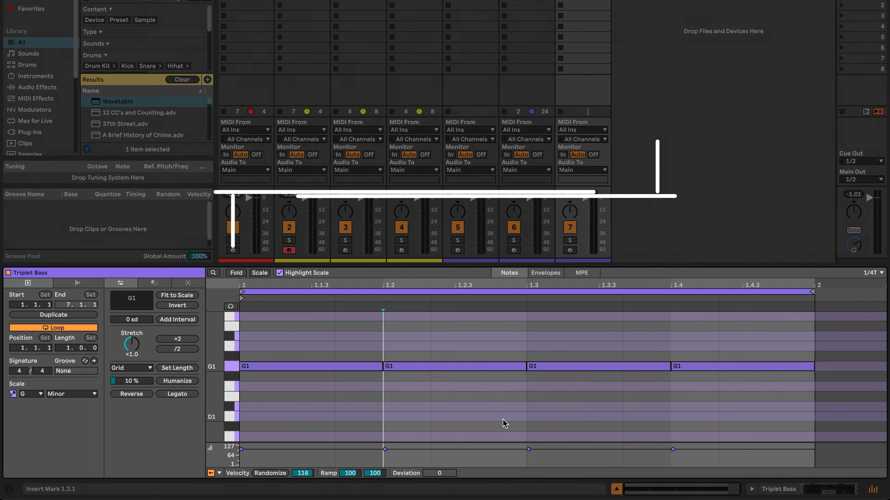
drag(356, 342, 334, 367)
drag(514, 367, 428, 372)
drag(569, 367, 530, 370)
drag(702, 367, 559, 367)
drag(670, 366, 623, 368)
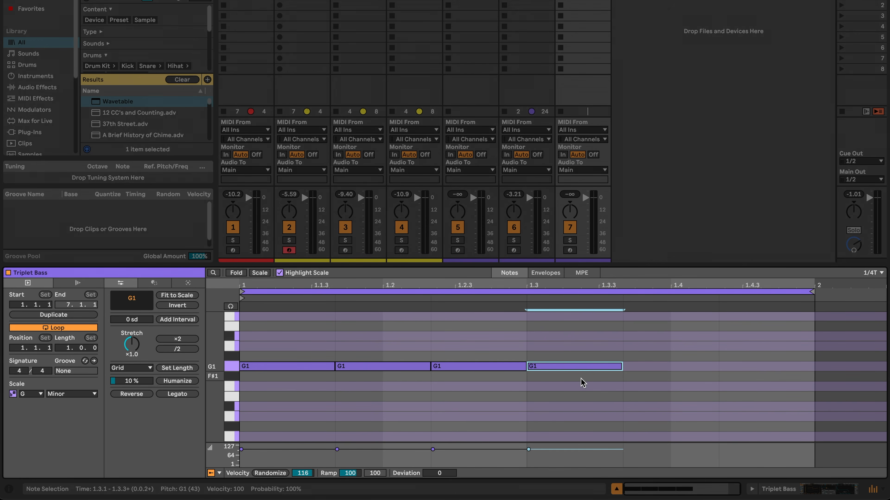
Duplicate the last quarter-note triplet twice to complete six G1 notes in the bar, and audition the pattern.
key(super+d)
key(super+d)
click(557, 331)
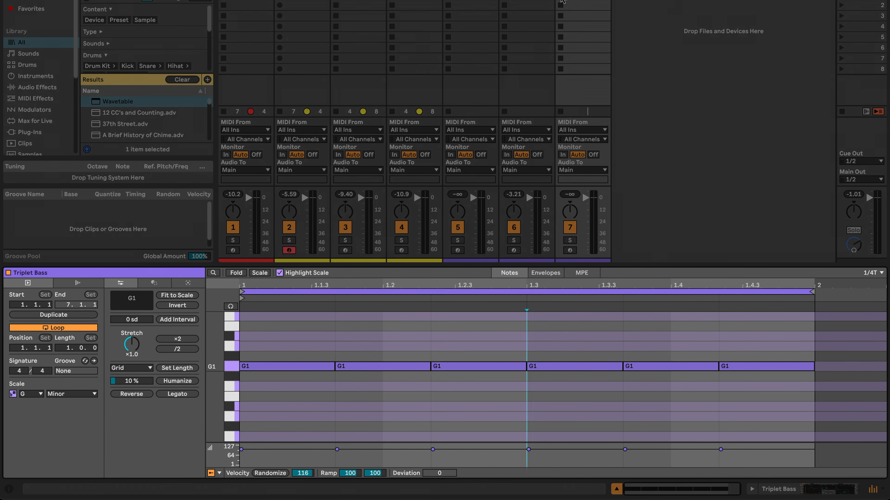
key(space)
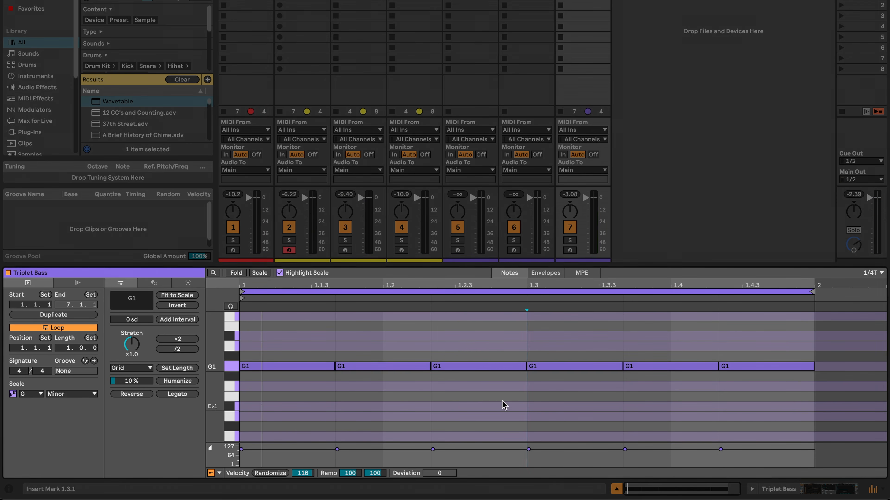
Set the grid to 1/8 triplets and shorten all six G1 notes to one eighth-note triplet each.
right_click(503, 401)
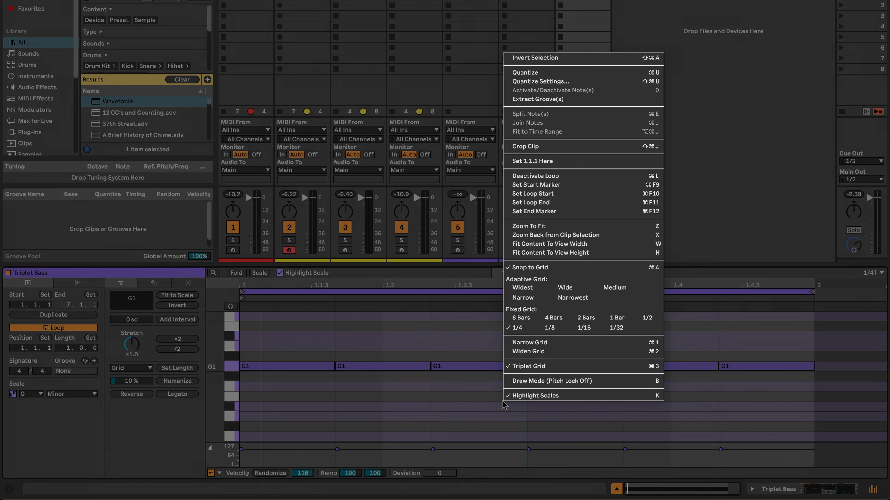
click(541, 328)
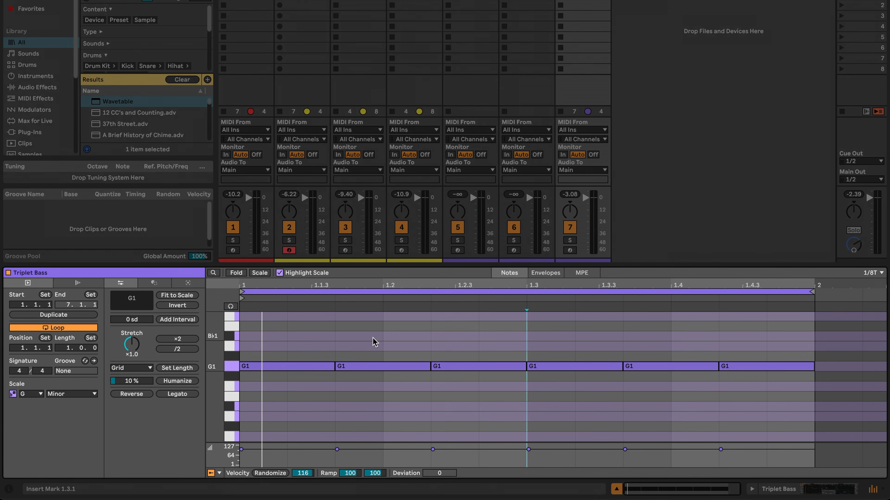
drag(279, 335, 724, 403)
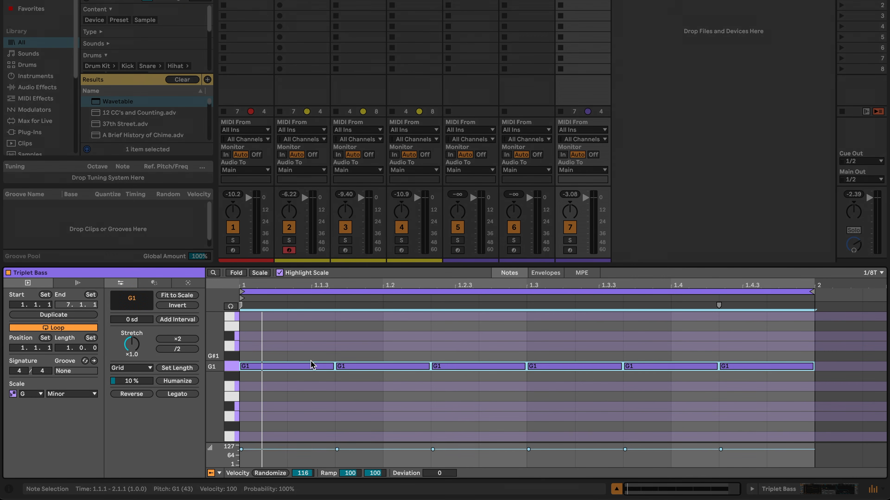
drag(332, 366, 286, 367)
Duplicate the first eighth-note triplet across the bar until twelve consecutive G1 notes fill it, and audition the pattern.
drag(263, 338, 268, 383)
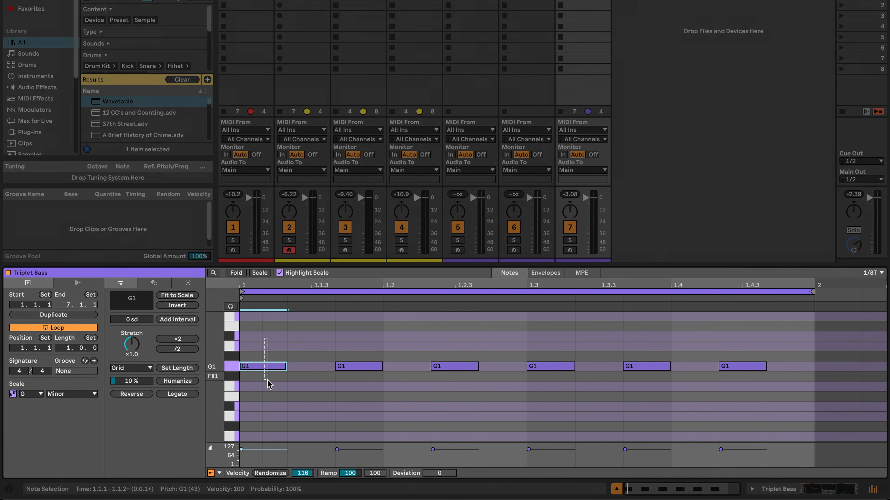
key(ctrl+d)
key(ctrl+d)
key(ctrl+d)
key(ctrl+d)
key(ctrl+d)
key(ctrl+d)
key(ctrl+d)
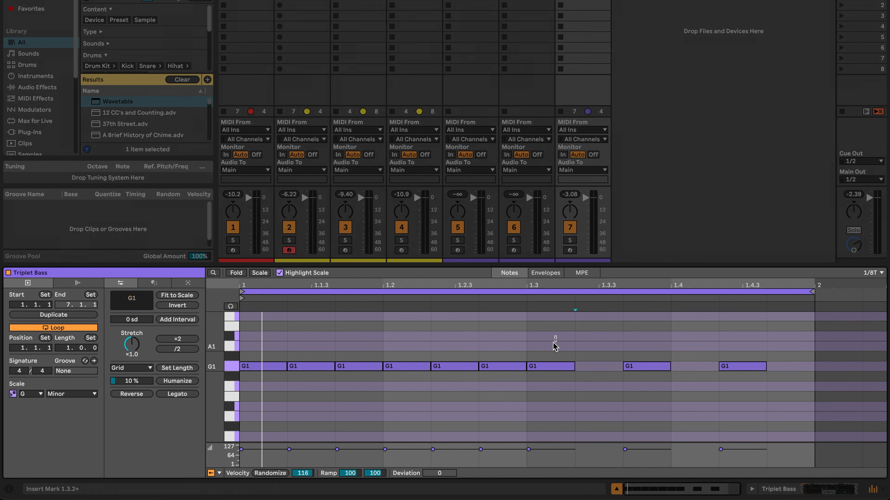
key(ctrl+d)
key(ctrl+d)
key(ctrl+d)
key(ctrl+d)
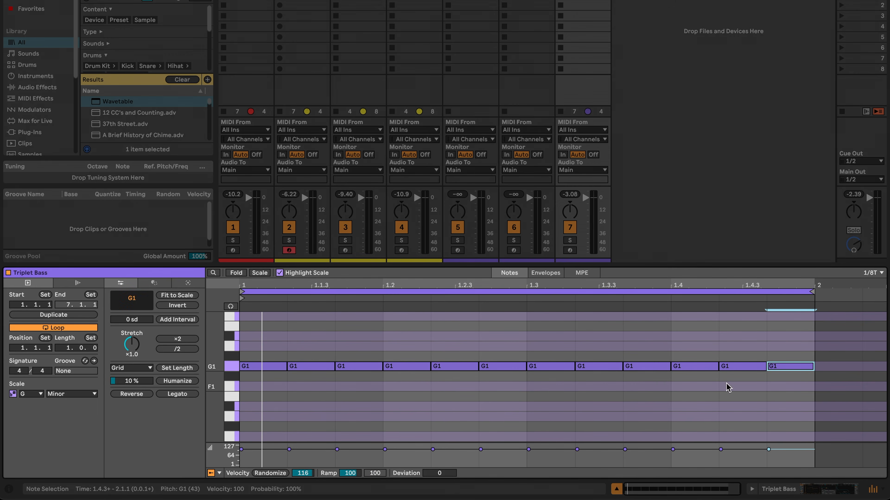
key(space)
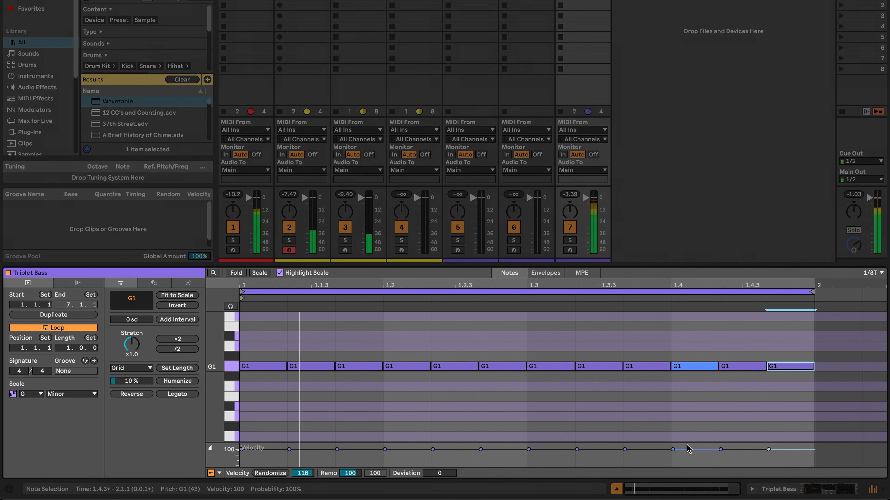
click(671, 422)
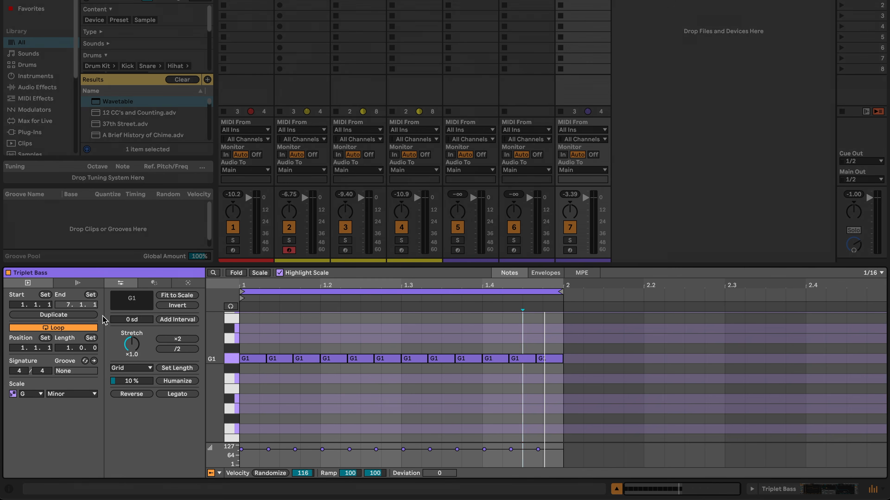
Duplicate the clip loop to two bars and replace the first bar's notes with four dotted-eighth G1 notes starting at 1.1.4.
click(65, 314)
click(543, 411)
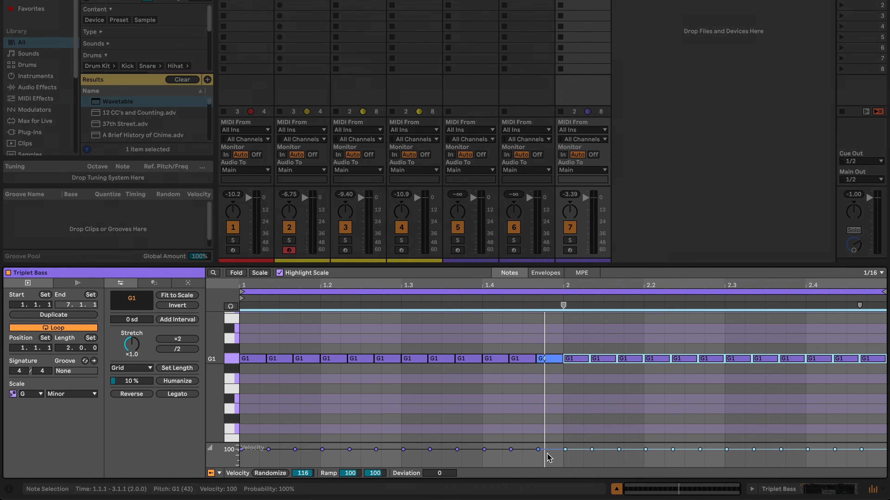
key(Delete)
mouse_move(547, 382)
mouse_down()
mouse_move(249, 351)
mouse_move(294, 362)
mouse_up()
double_click(246, 360)
key(ctrl+d)
key(ctrl+d)
key(ctrl+d)
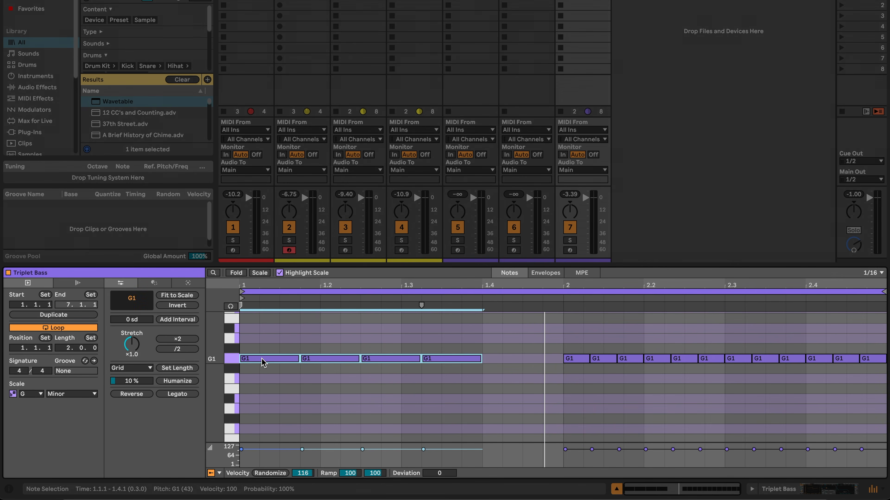
drag(262, 360, 322, 361)
click(324, 381)
Replace the second bar's triplets from 2.2.1 onward with dotted-eighth G1 notes at 2.2.1, 2.2.4 and 2.3.3.
drag(767, 342, 874, 372)
key(Delete)
double_click(775, 361)
double_click(653, 360)
mouse_move(663, 360)
mouse_down()
mouse_move(776, 362)
mouse_move(765, 361)
mouse_up()
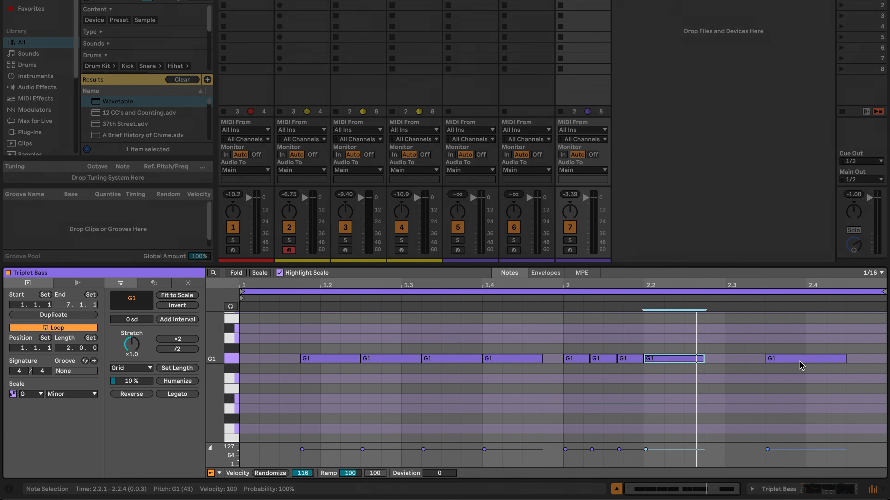
double_click(801, 362)
double_click(714, 360)
key(ctrl+d)
Add sixteenth G1 notes at 2.4.3 and 2.4.4 to close the second bar, and audition the two-bar pattern.
double_click(853, 359)
key(space)
scroll(866, 422, up, 3)
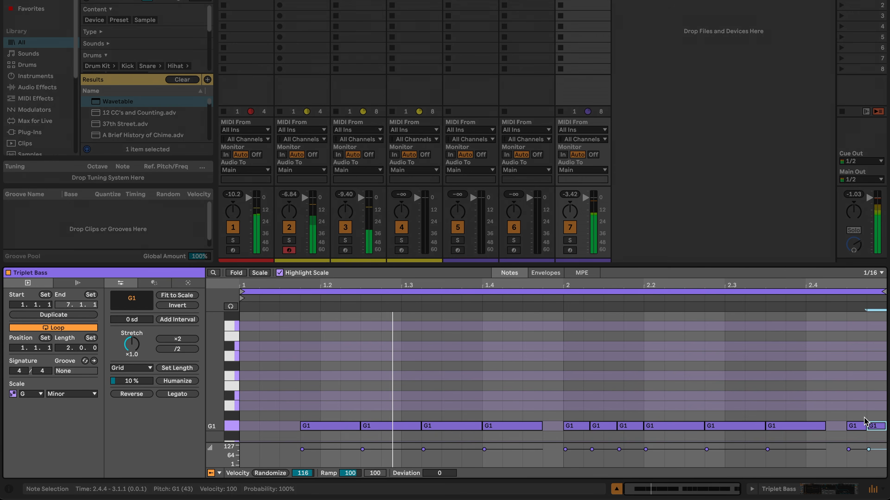
scroll(865, 422, down, 3)
click(865, 419)
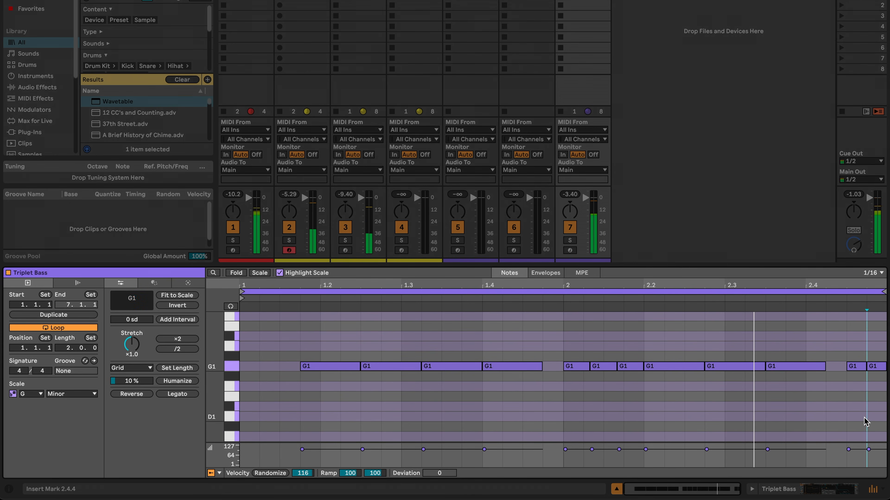